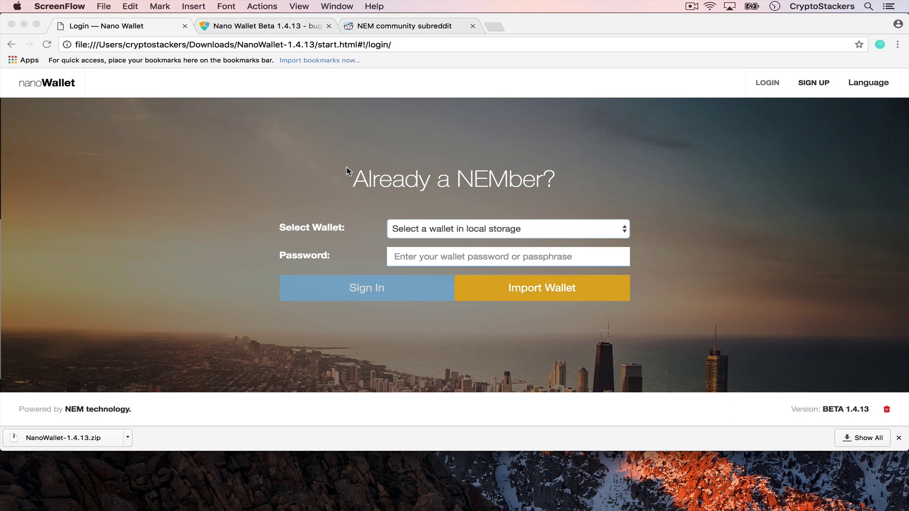
Bring the Chrome window with the NanoWallet login page to the foreground.
left_click(864, 409)
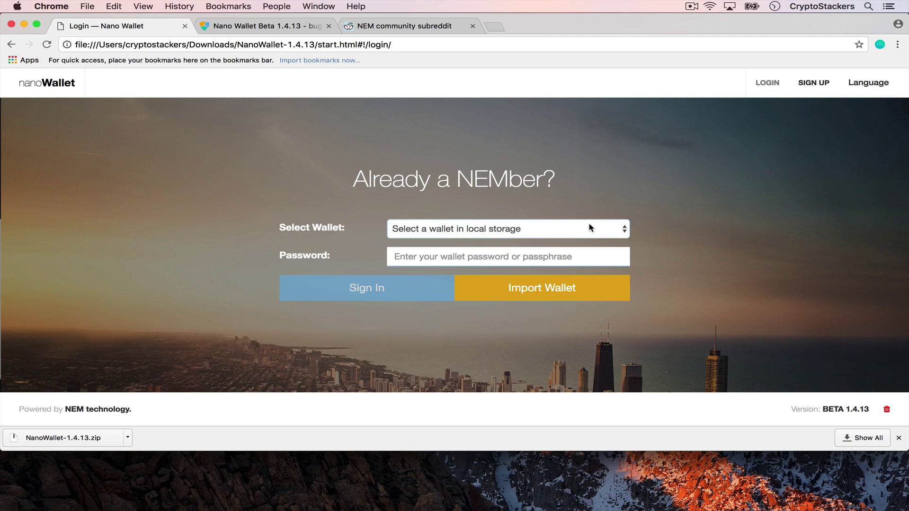
left_click(491, 27)
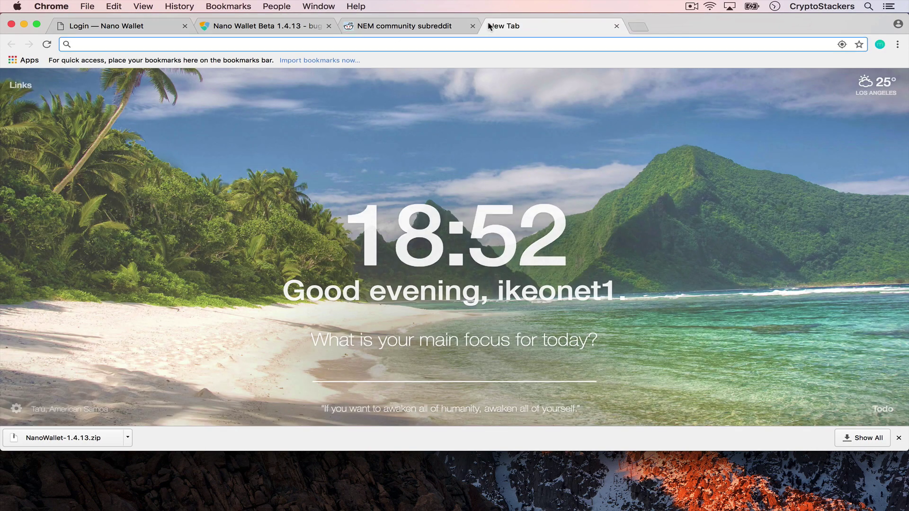
type("www.nemo.")
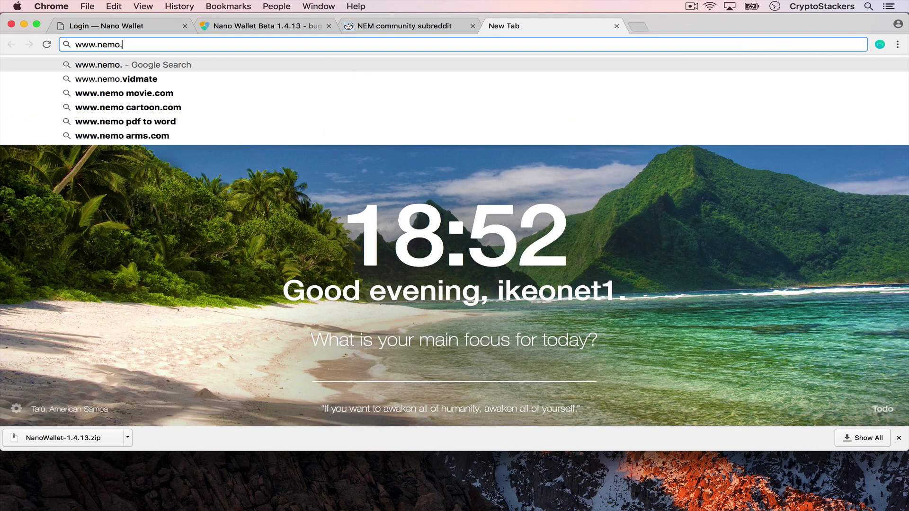
key("BackSpace")
key("BackSpace")
type(".io")
key("Return")
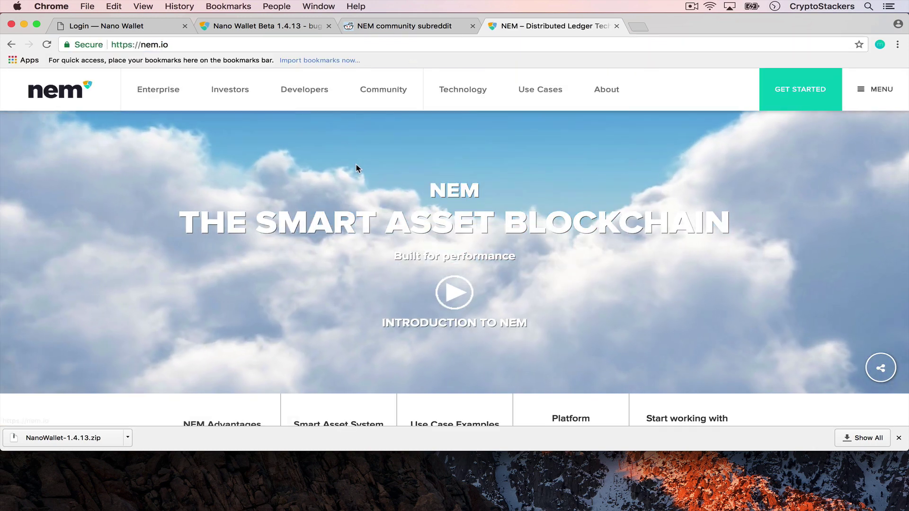
scroll(357, 170, "down", 6)
scroll(357, 169, "down", 5)
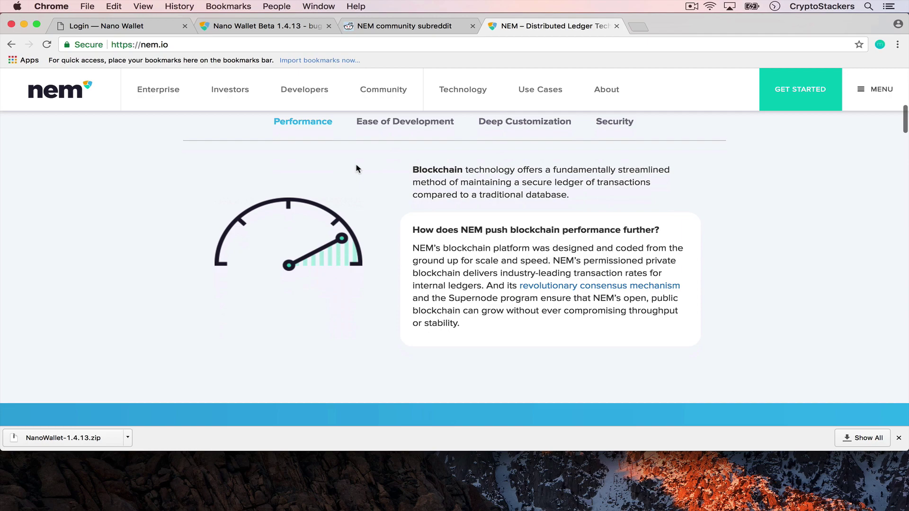
scroll(357, 169, "up", 12)
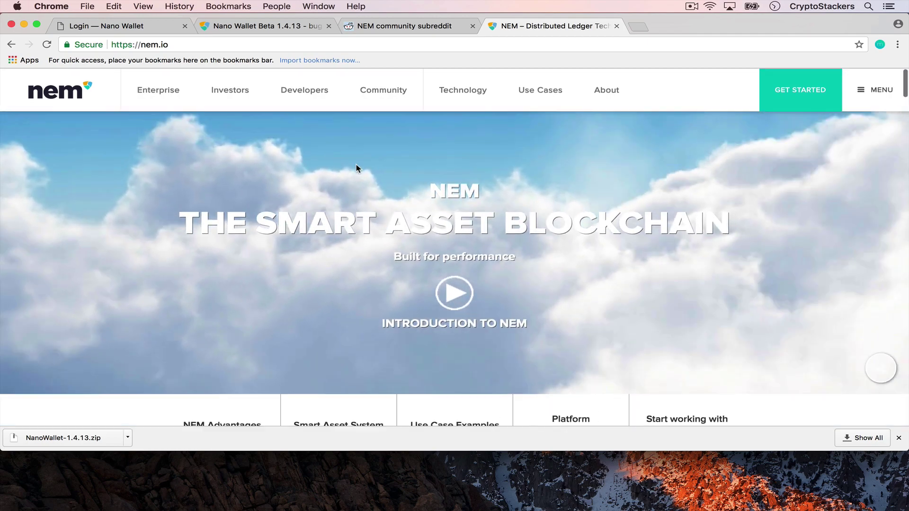
scroll(357, 169, "down", 10)
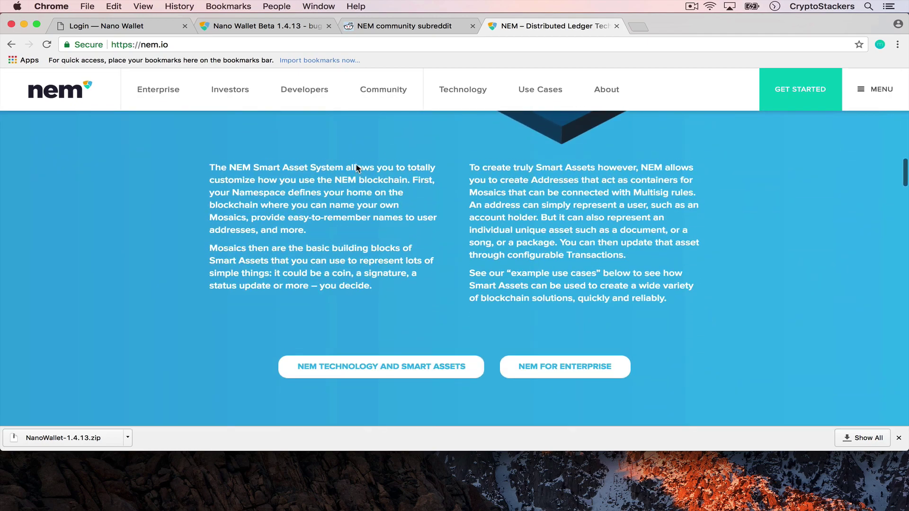
scroll(357, 170, "up", 10)
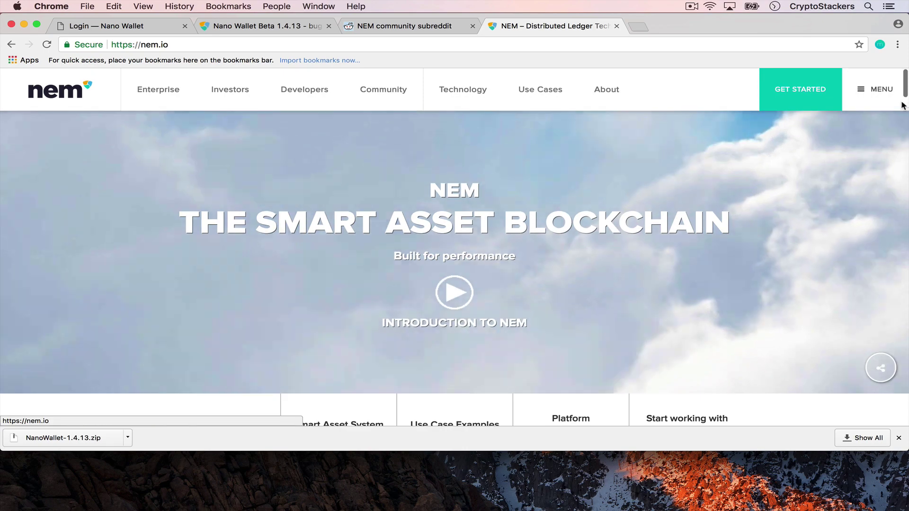
Use the site's MENU to reach the Get Wallet downloads page.
left_click(892, 90)
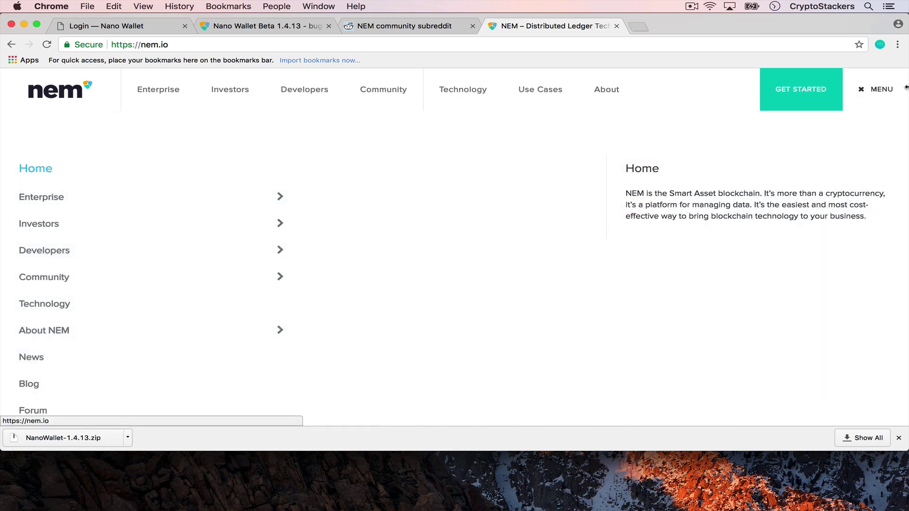
scroll(204, 314, "down", 2)
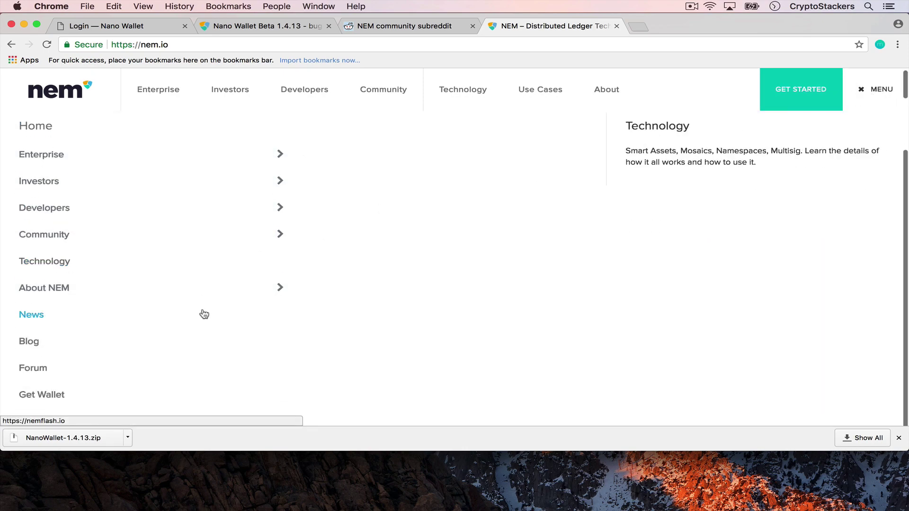
mouse_move(61, 400)
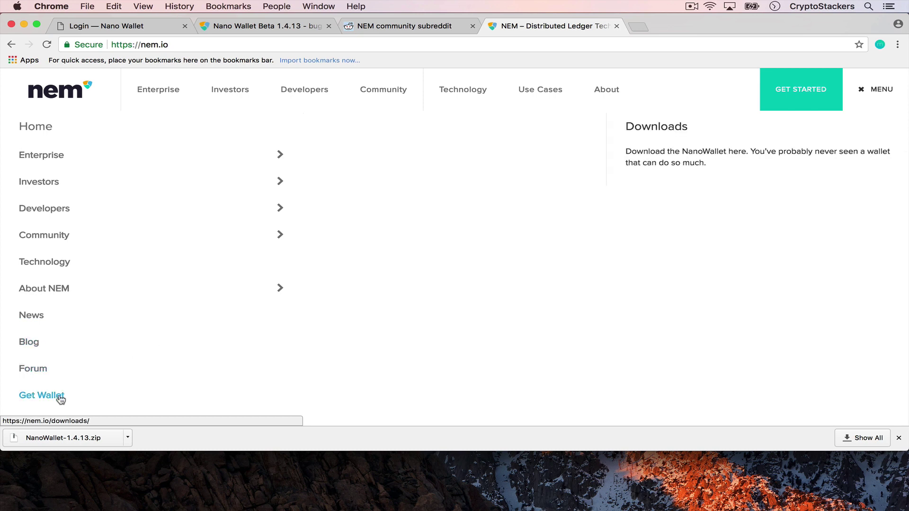
left_click(61, 400)
scroll(399, 299, "down", 4)
scroll(400, 299, "down", 5)
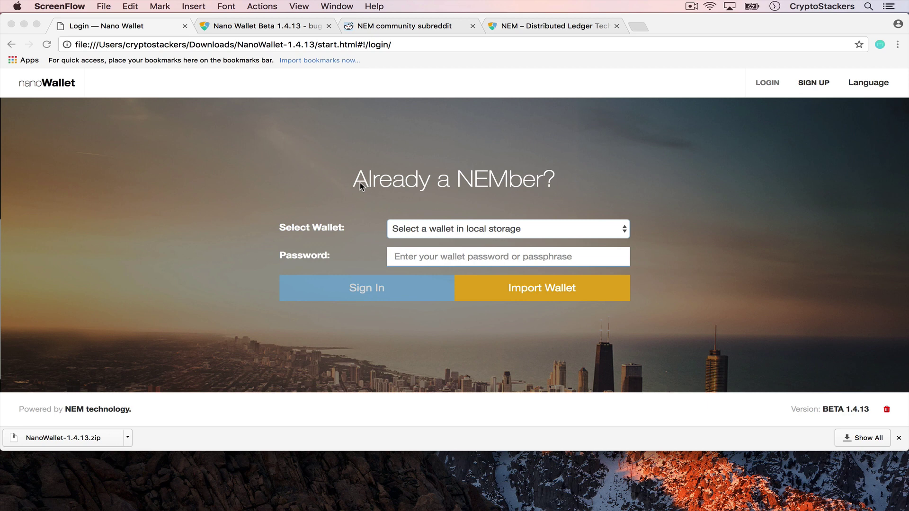
Sign in as Test_wallet with its password to reach the Dashboard.
left_click(475, 223)
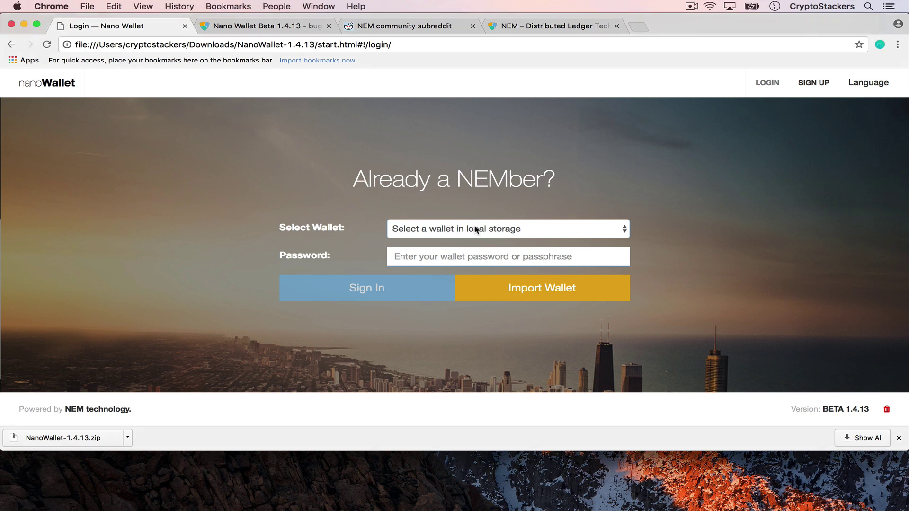
left_click(476, 229)
left_click(463, 277)
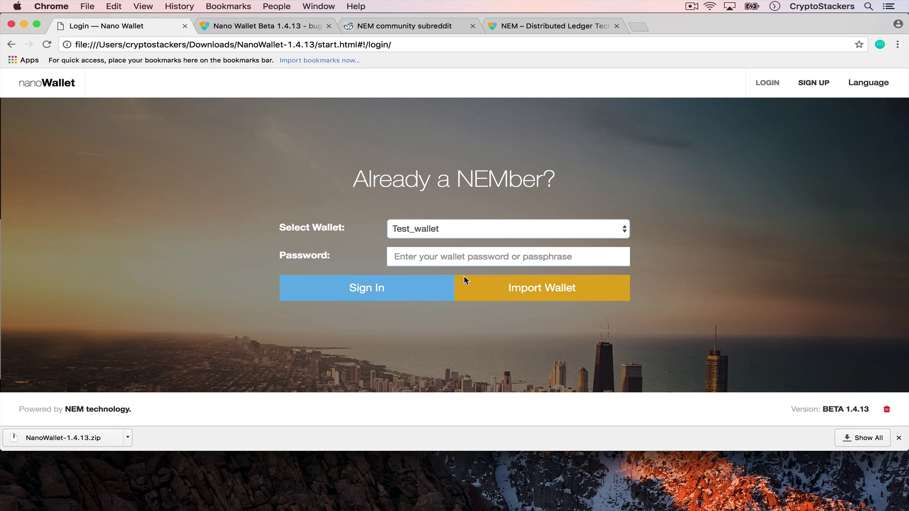
left_click(472, 254)
type("•••••••")
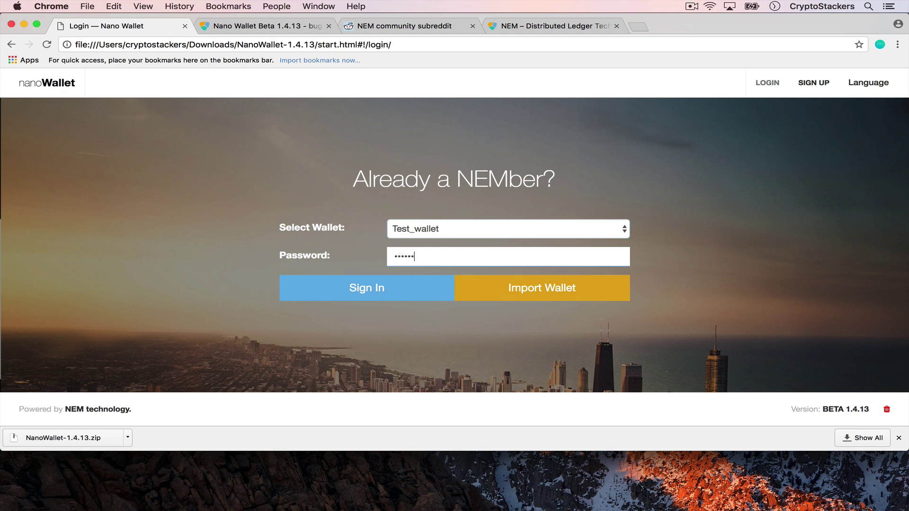
left_click(356, 289)
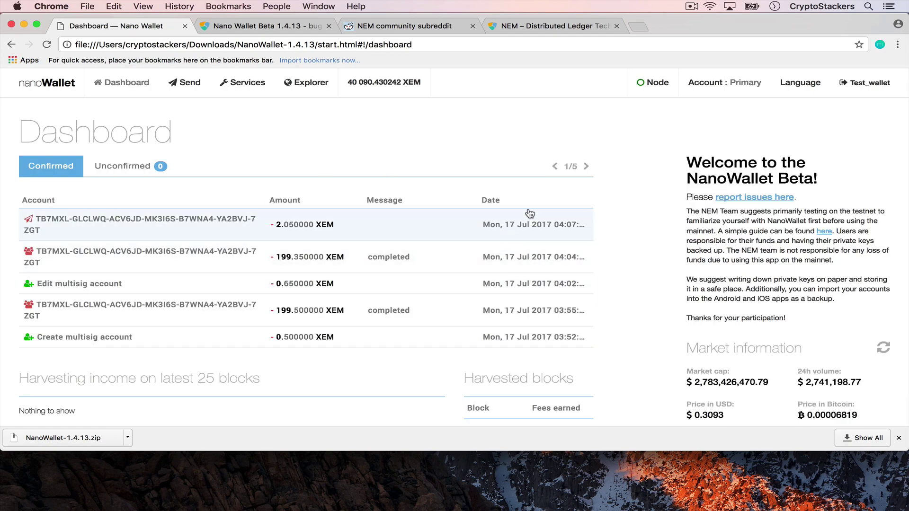
scroll(528, 213, "down", 3)
scroll(529, 210, "up", 3)
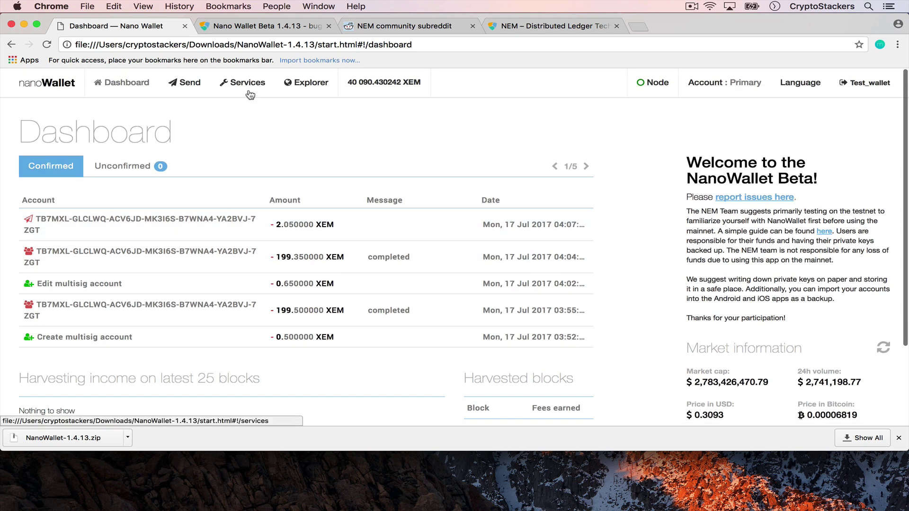
Open Create namespace and choose (New root Namespace), showing the 100 XEM rental fee.
left_click(250, 95)
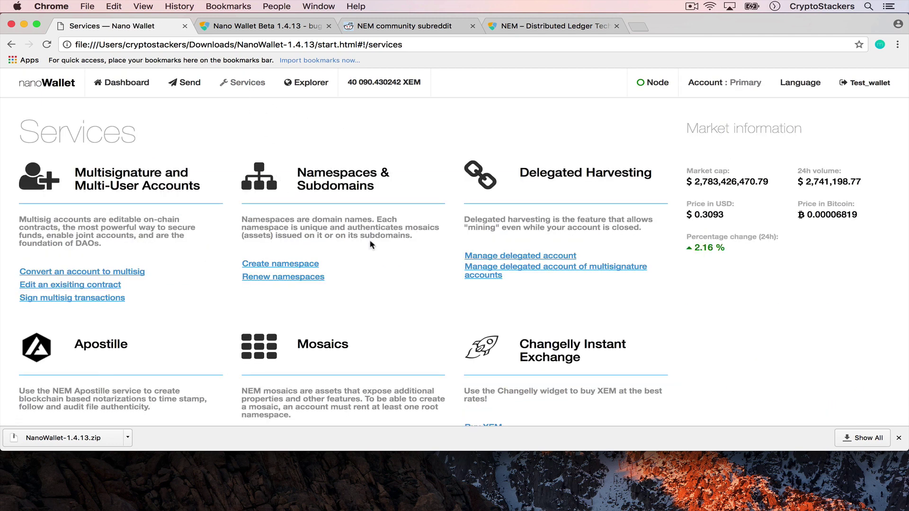
scroll(372, 244, "down", 3)
left_click(300, 201)
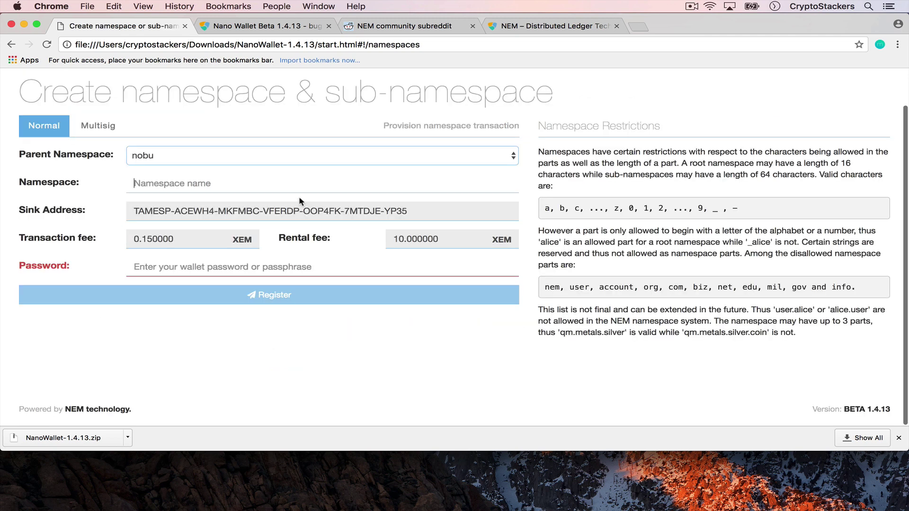
left_click(293, 156)
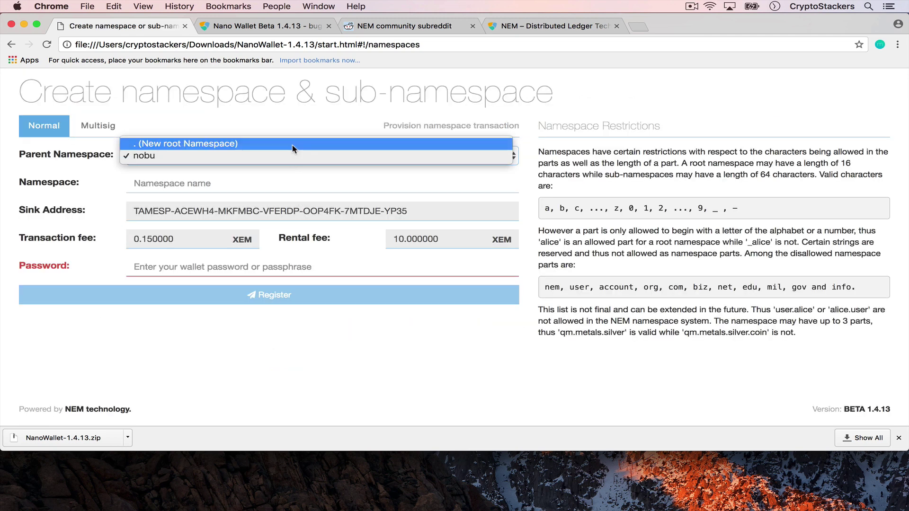
left_click(294, 144)
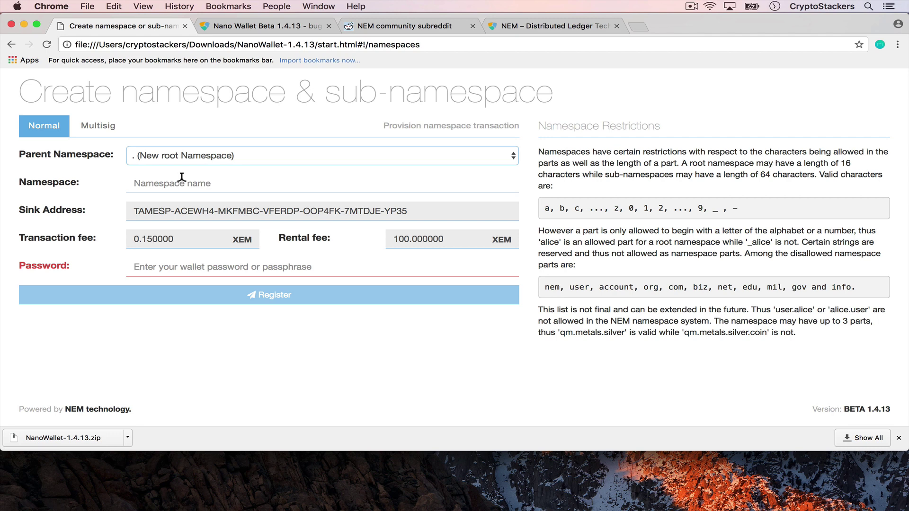
double_click(402, 237)
key("super+shift+2")
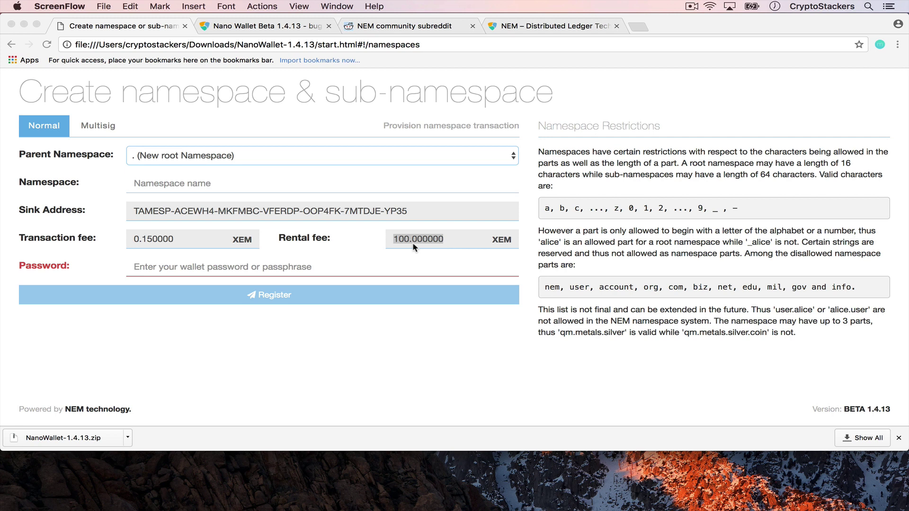
Enter ikeonet1 as the root namespace name and fill in the wallet password.
key("super+Tab")
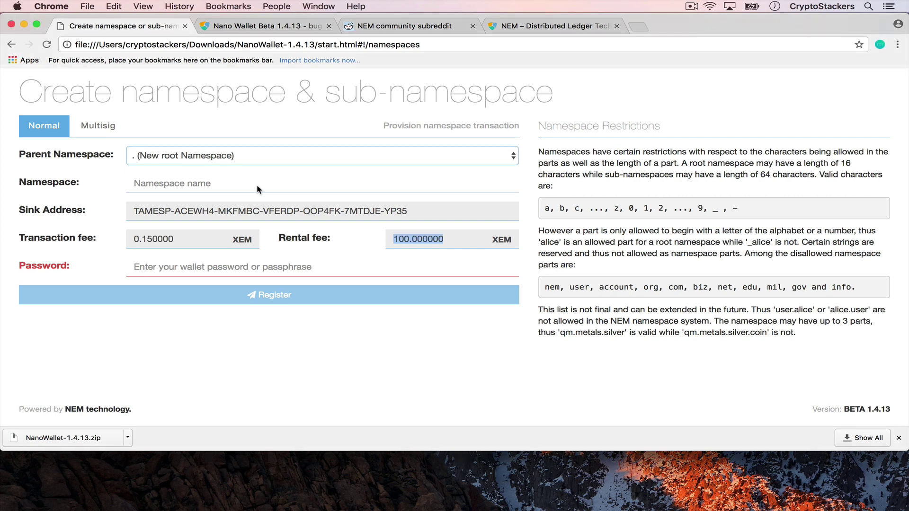
left_click(257, 189)
type("ikeonet")
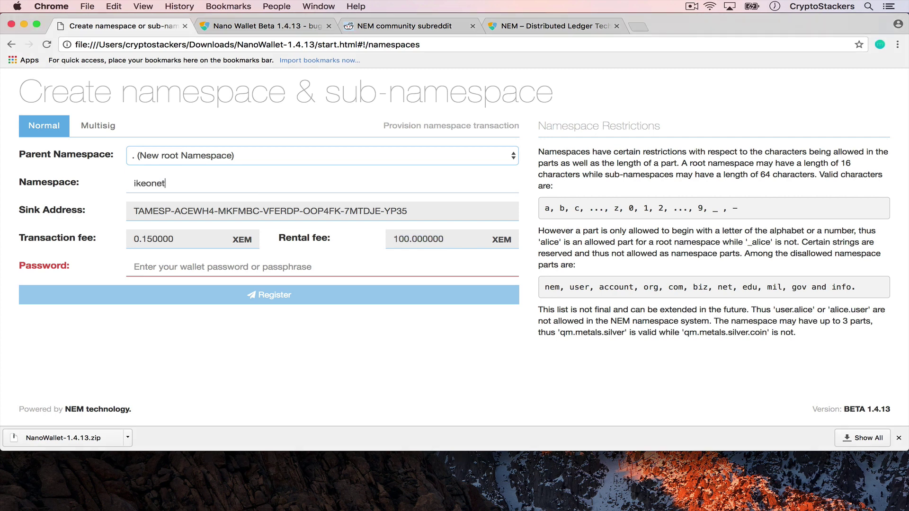
type("1")
left_click(213, 259)
type("•••••")
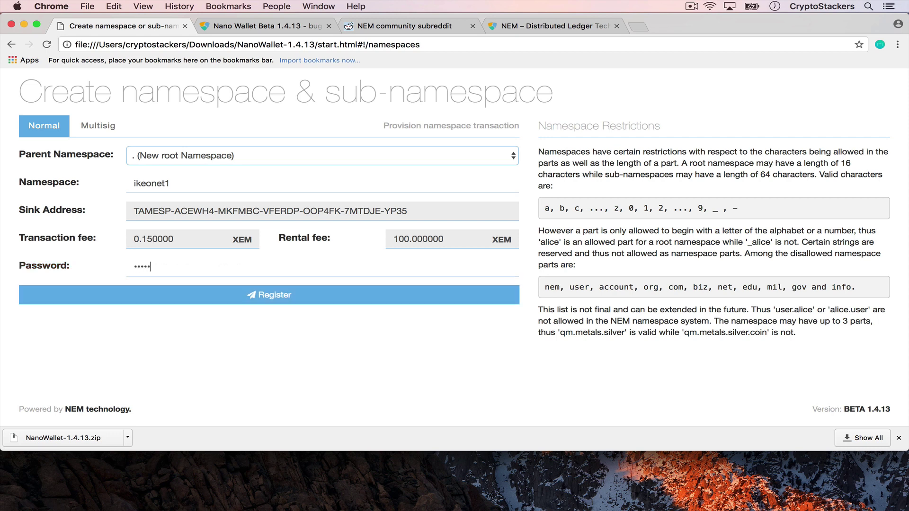
type("•••••")
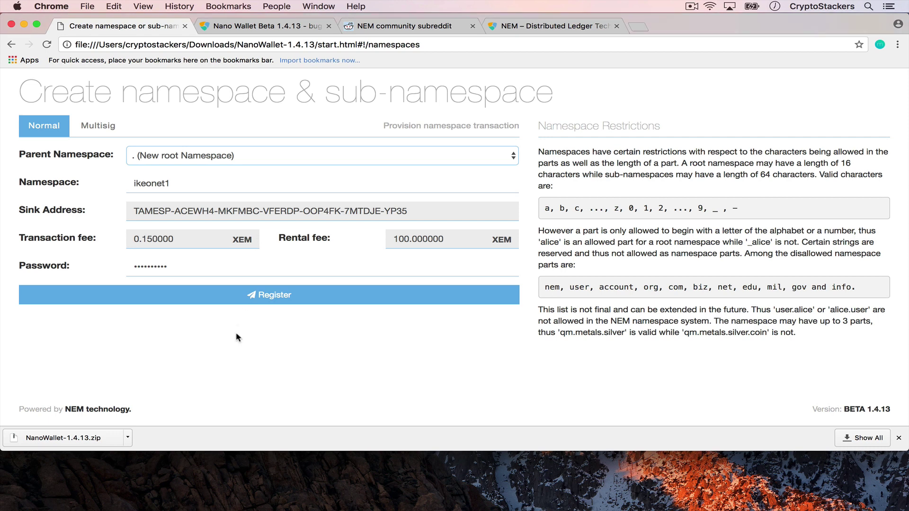
Register ikeonet1, re-entering the password after failed attempts, then return to the Dashboard.
left_click(269, 302)
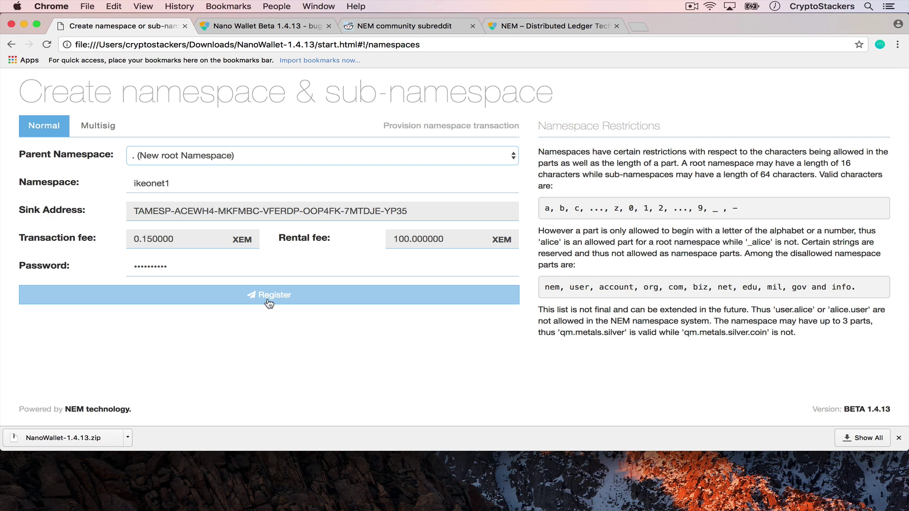
scroll(426, 189, "up", 2)
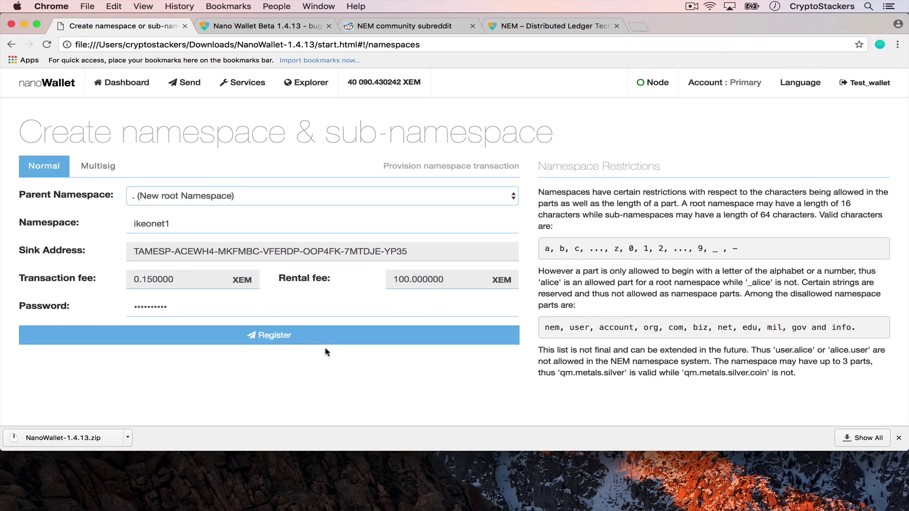
left_click(268, 341)
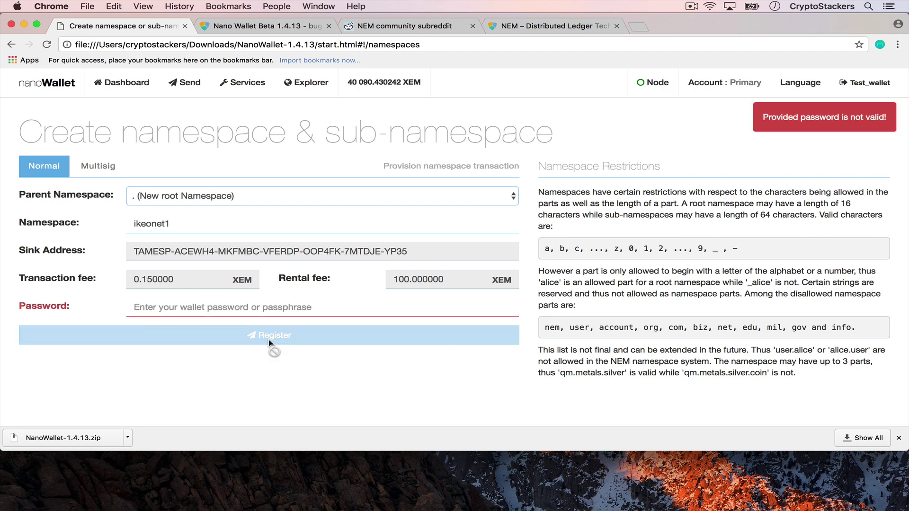
type("•••••••••••")
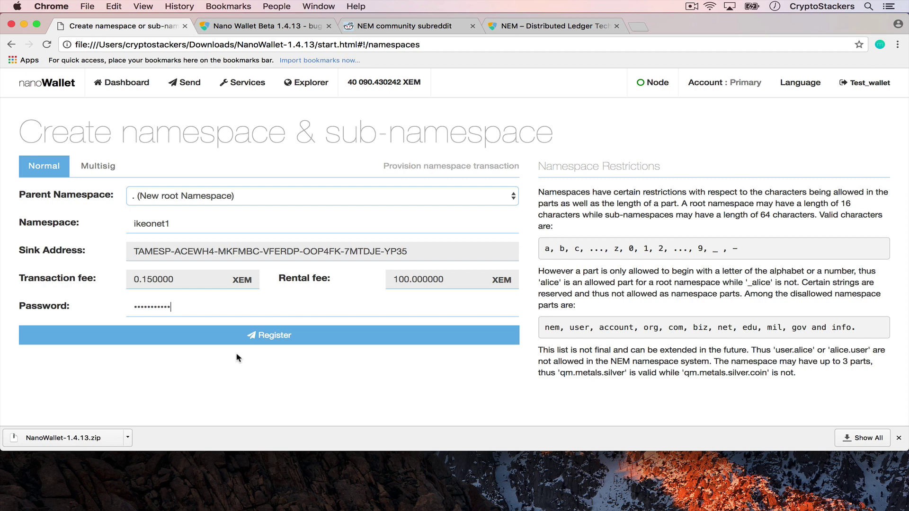
left_click(235, 342)
left_click(249, 306)
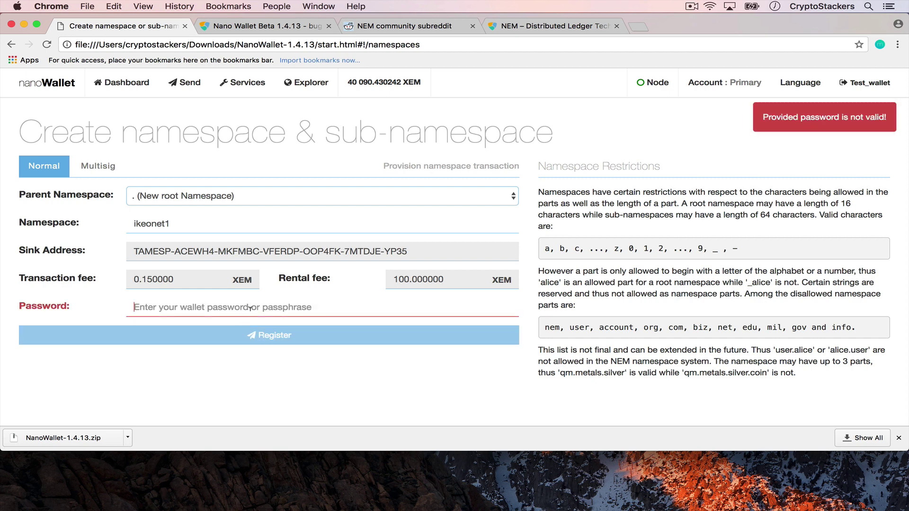
type("••••••••")
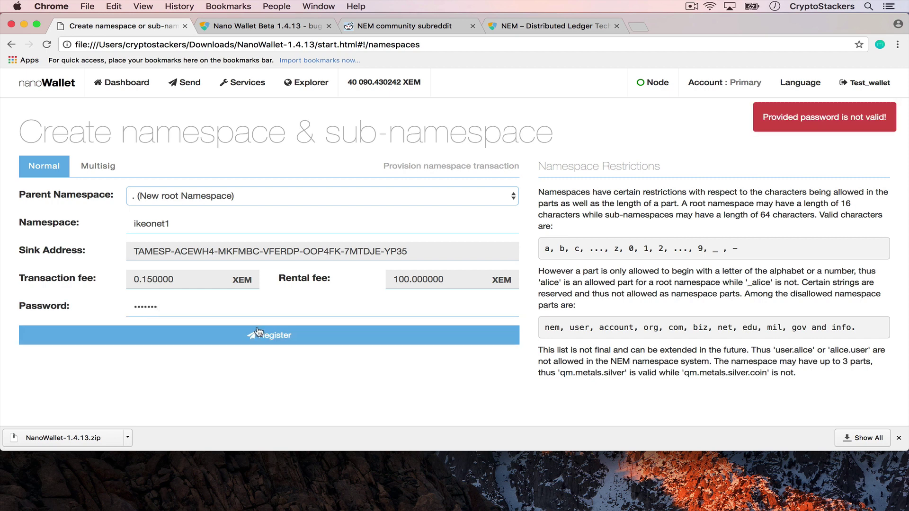
left_click(259, 333)
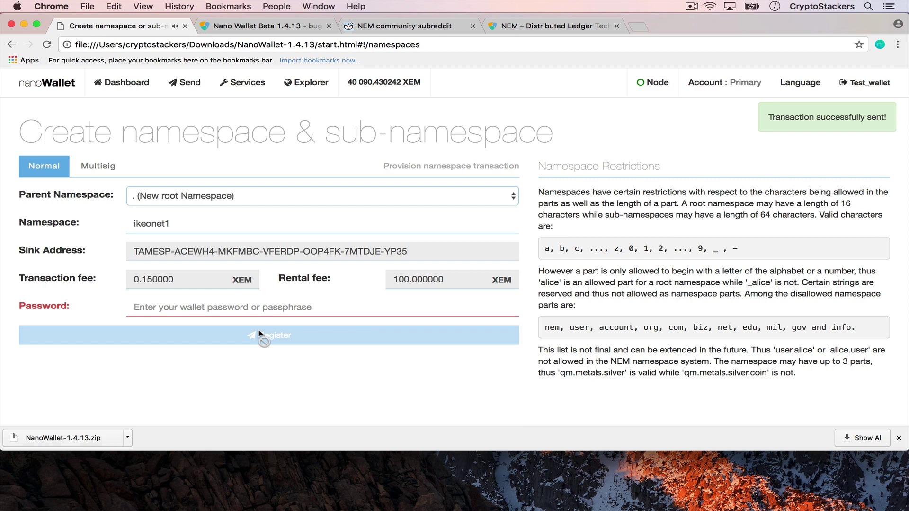
left_click(121, 96)
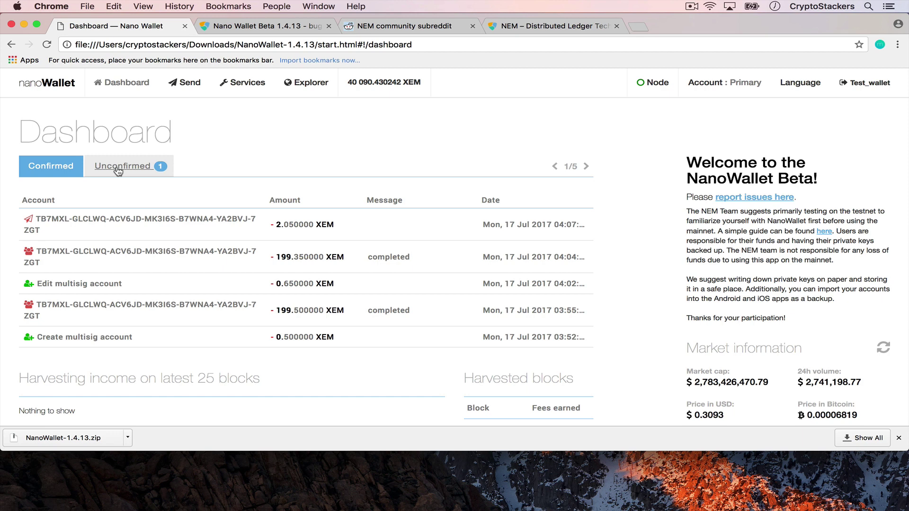
Expand the confirmed ikeonet1 transaction: 100 XEM rental, 0.15 XEM fee, block 1103291.
scroll(321, 167, "down", 1)
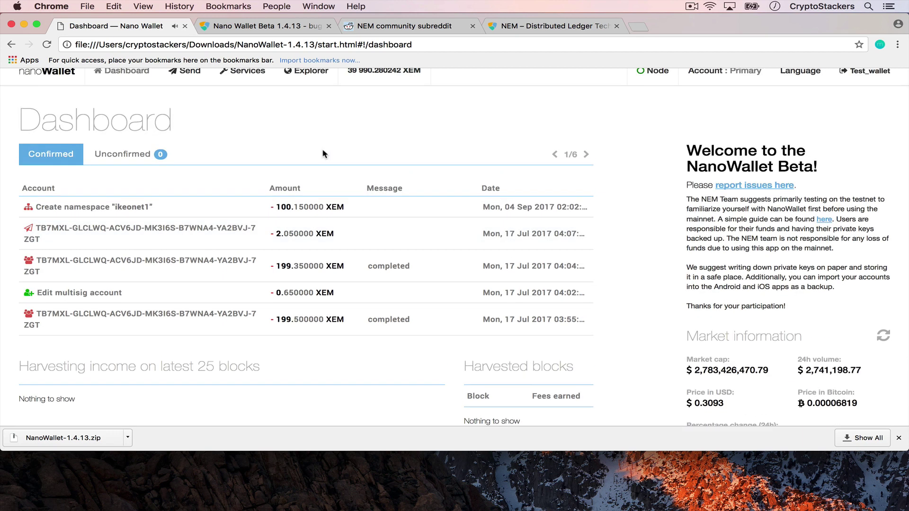
key("super+shift+2")
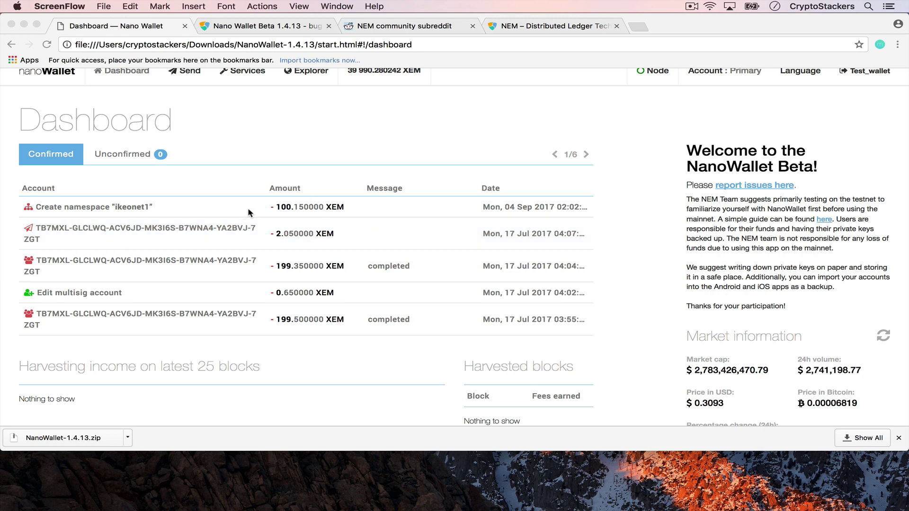
left_click(248, 211)
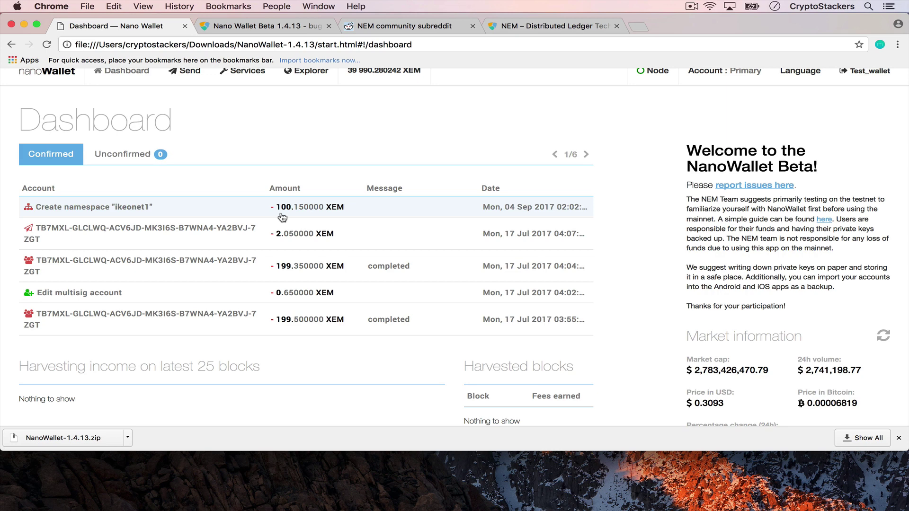
left_click(308, 208)
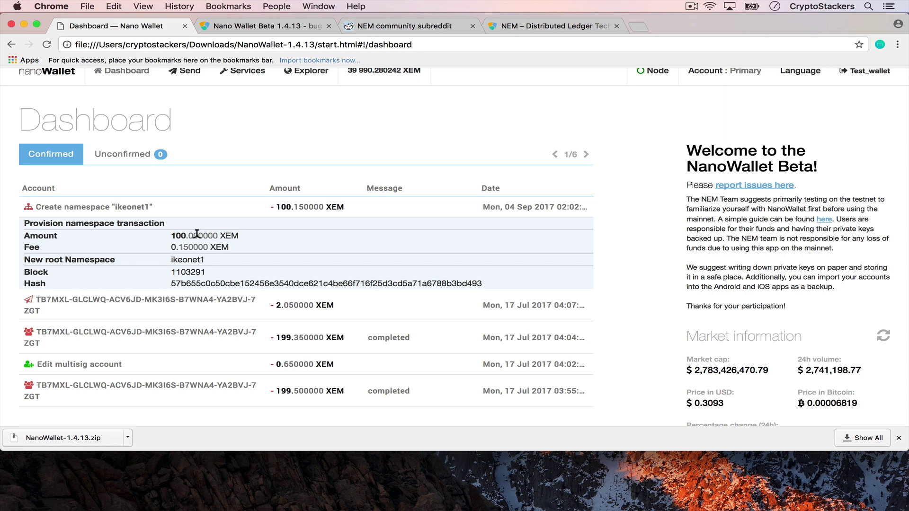
scroll(197, 232, "up", 1)
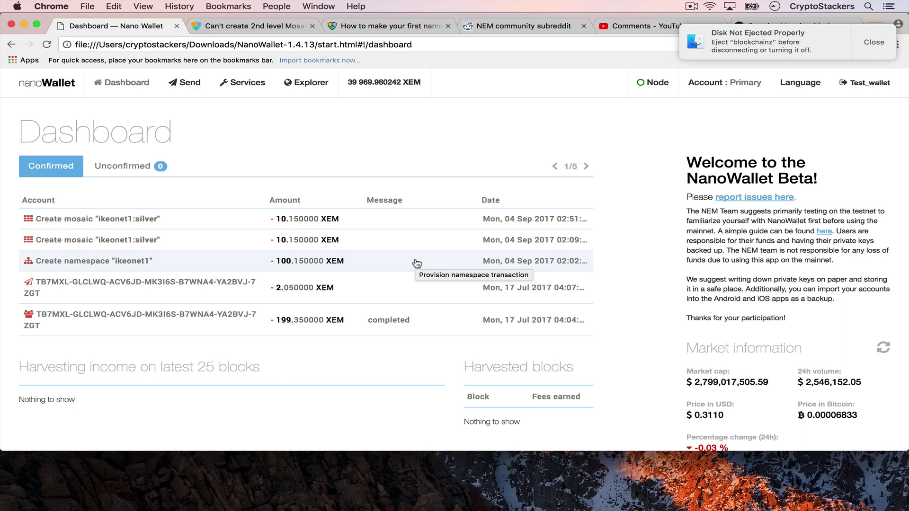
Open the Services page listing namespace, mosaic, multisig and harvesting options.
left_click(249, 92)
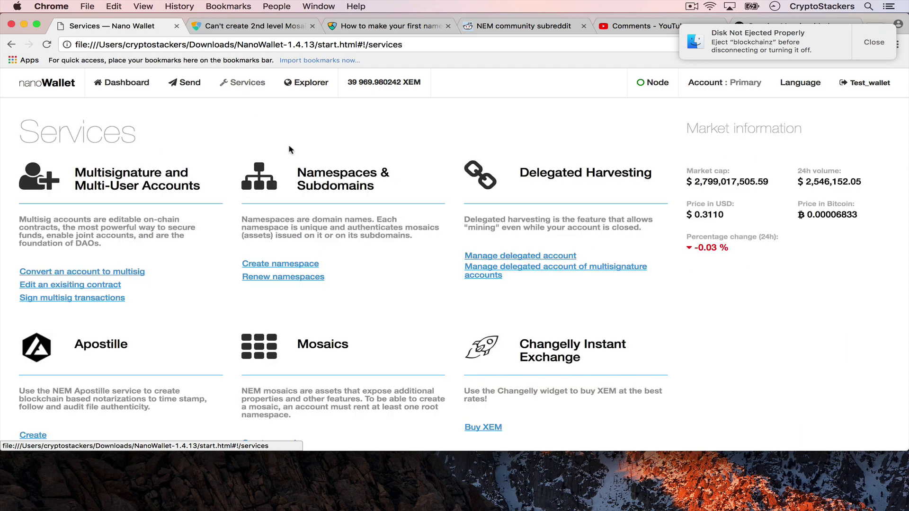
Start a namespace under parent ikeonet1 named silver.
scroll(327, 188, "down", 1)
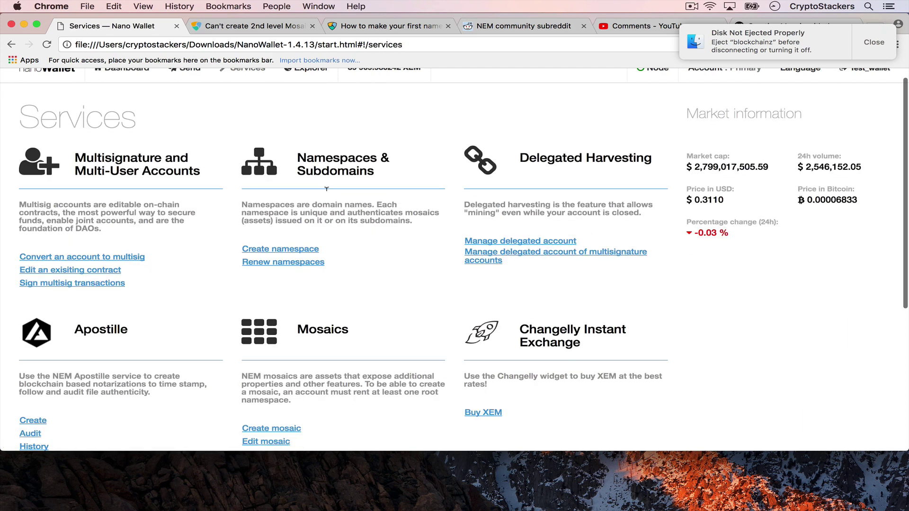
scroll(326, 188, "down", 1)
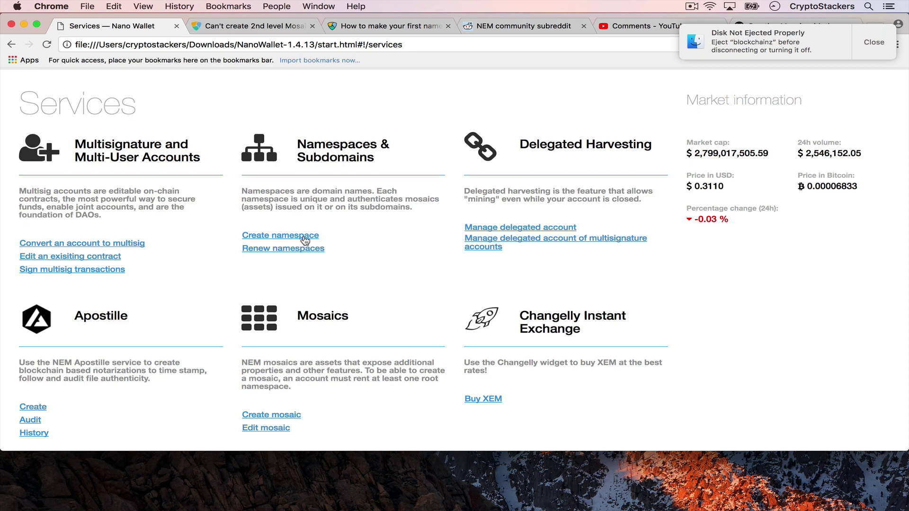
left_click(305, 240)
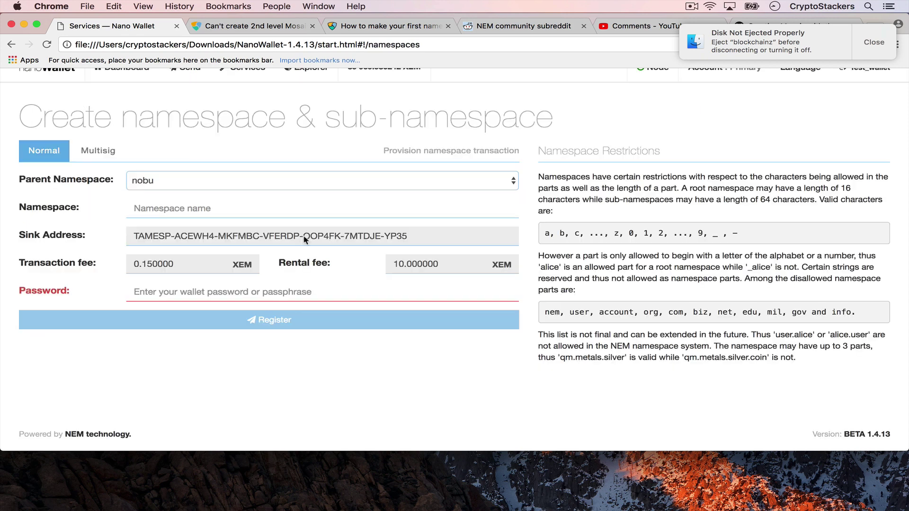
left_click(226, 188)
left_click(226, 193)
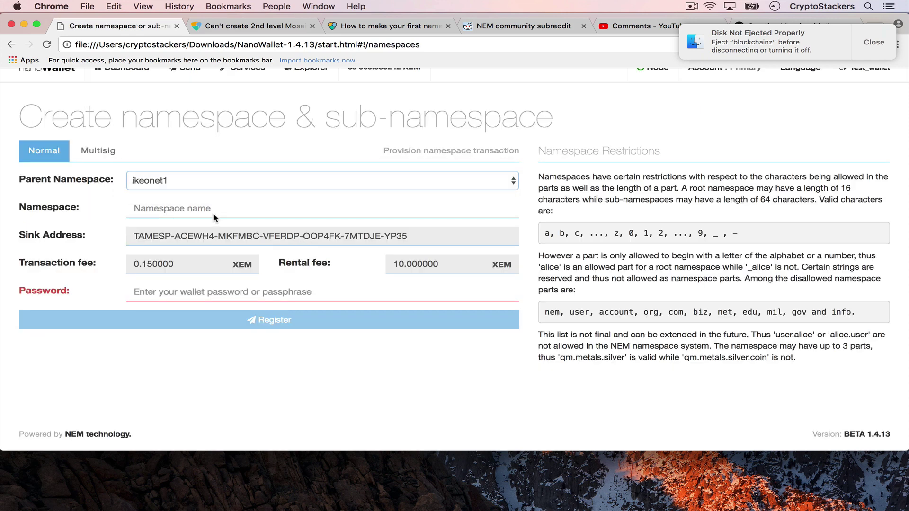
left_click(213, 209)
type("silver")
Enter the wallet password, register ikeonet1.silver, and return to the Dashboard.
left_click(219, 290)
type("abc")
key("BackSpace")
type("12345")
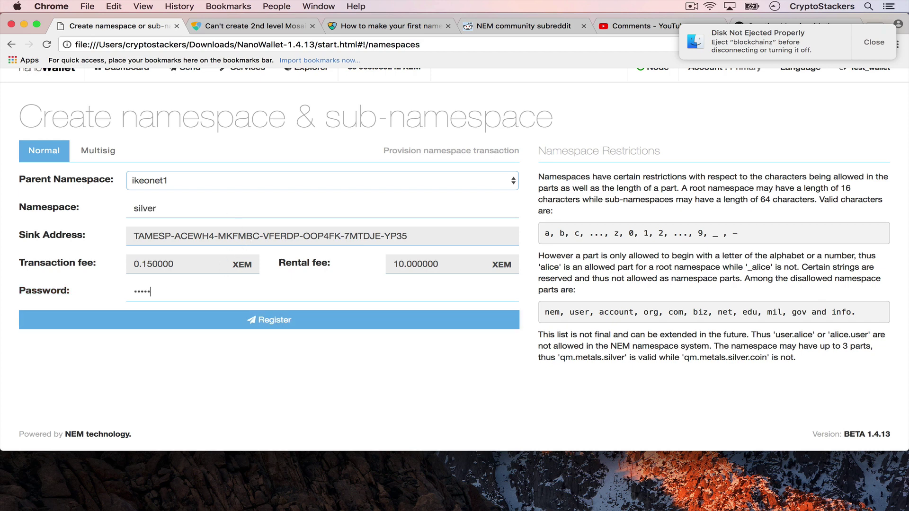
key("Return")
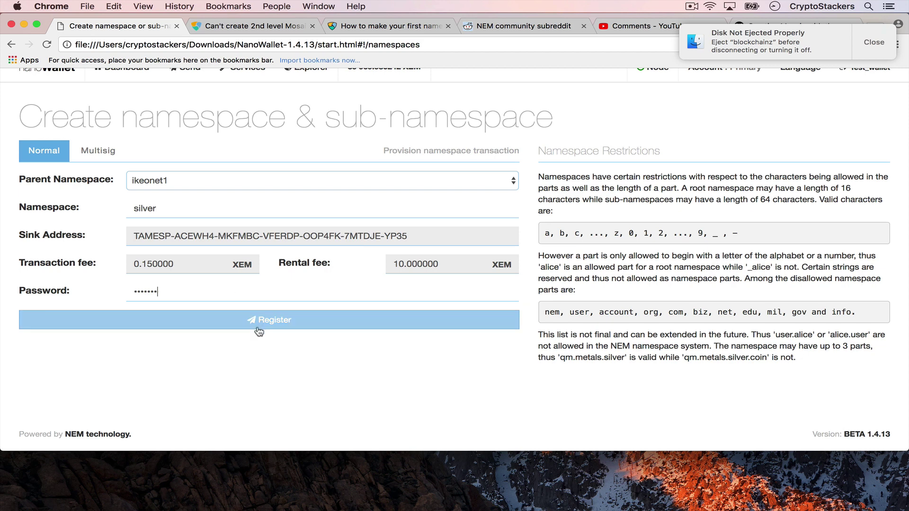
left_click(227, 322)
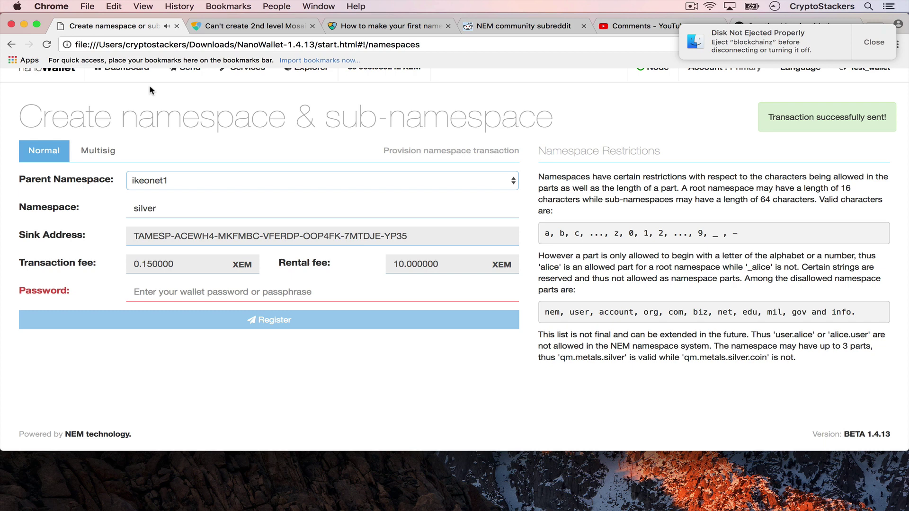
scroll(149, 84, "up", 1)
left_click(121, 86)
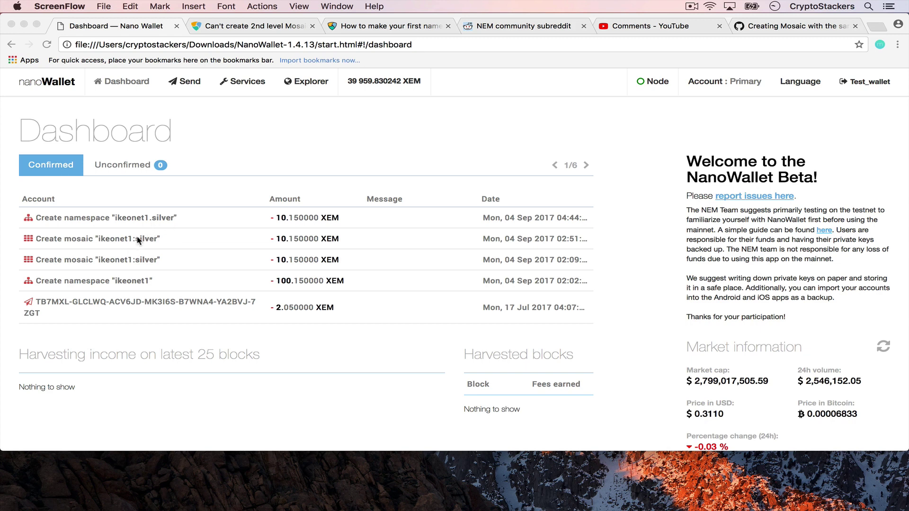
Start a mosaic under ikeonet1.silver named 100gcube with an initial supply of 20.
left_click(231, 85)
left_click(242, 82)
scroll(289, 243, "down", 3)
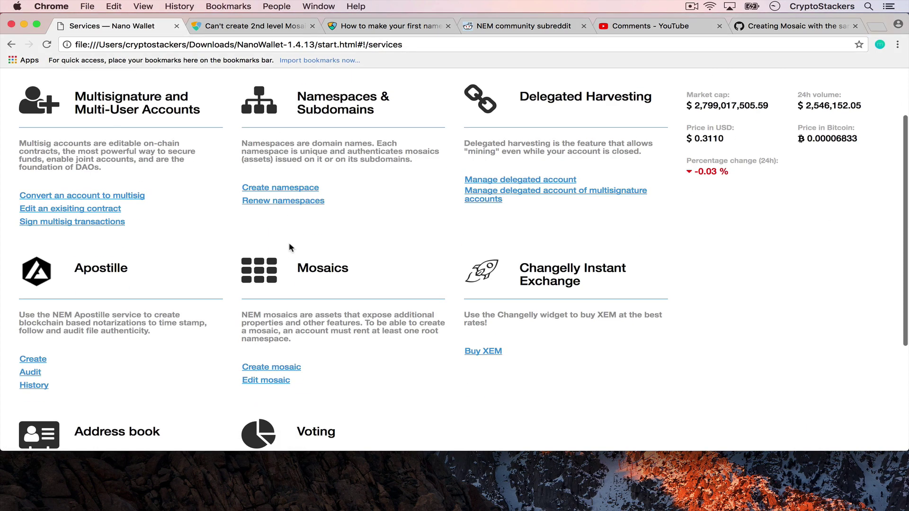
left_click(270, 372)
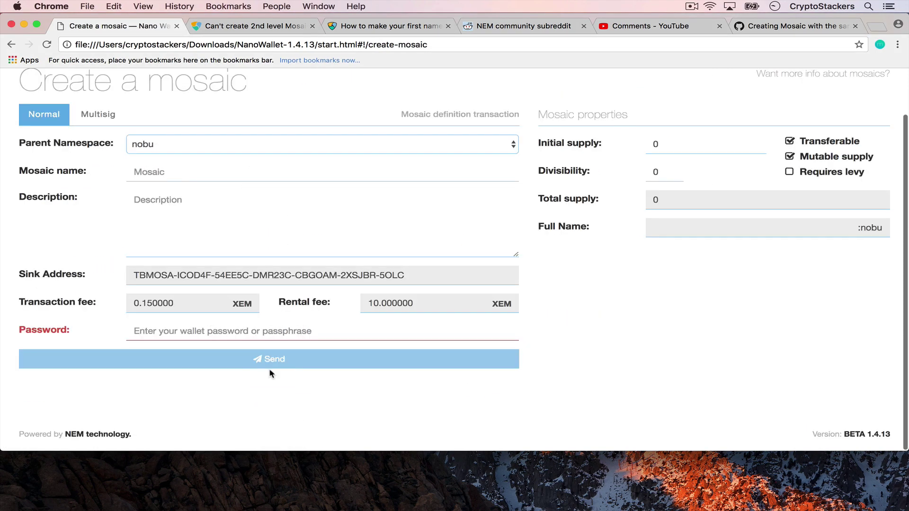
left_click(237, 149)
key("Escape")
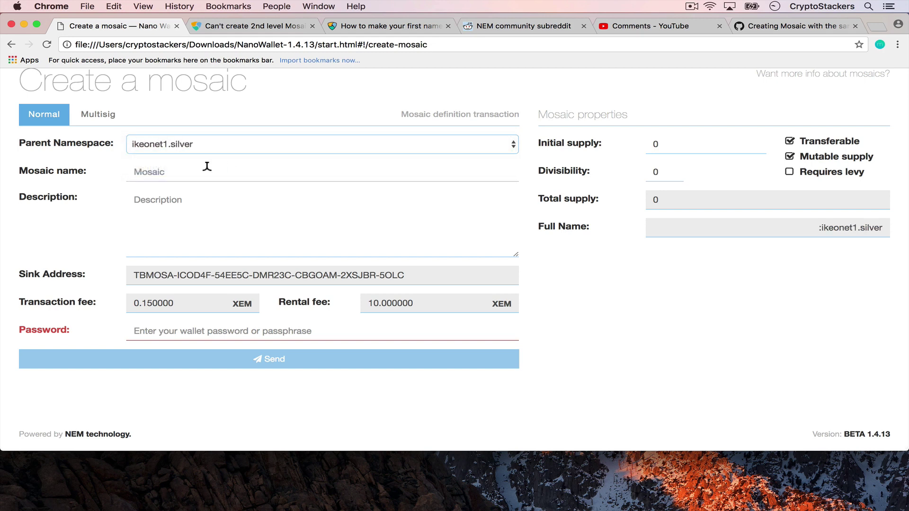
type("100")
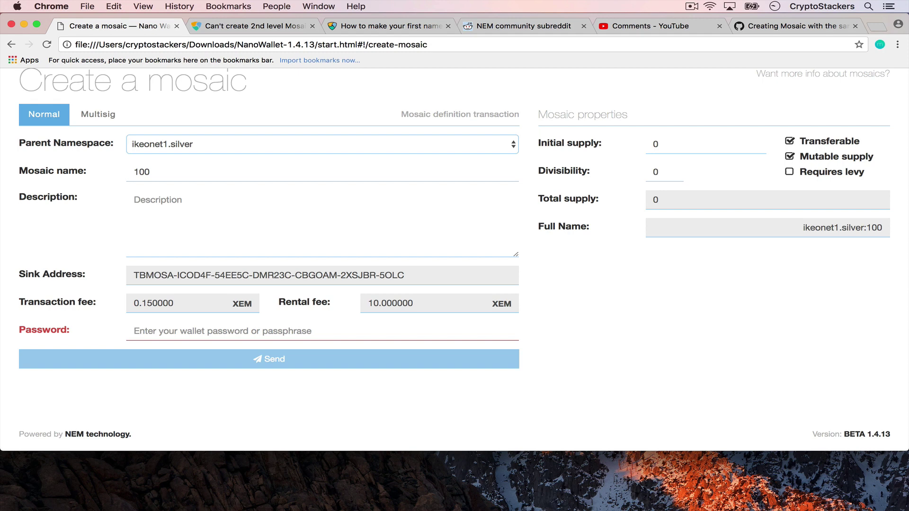
type("gcube")
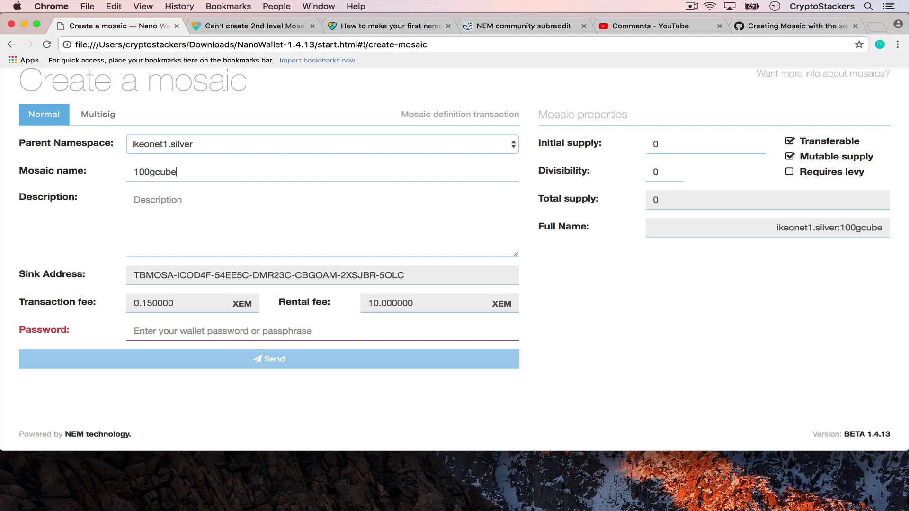
left_click(654, 145)
type("2")
Describe it as '100g YPS silver cube stamped with IKEkeo', send with password, return to Dashboard.
left_click(215, 222)
type("100g YPS silve")
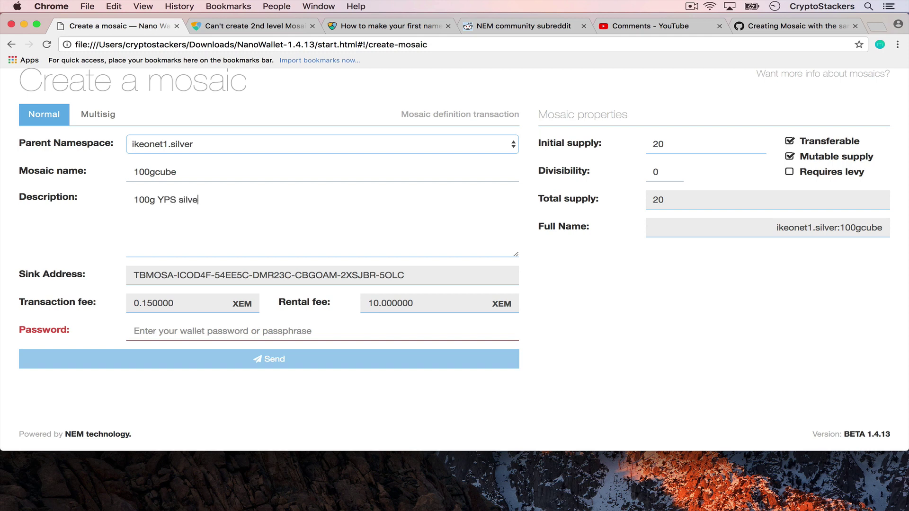
type("r cube stamped with IKEO")
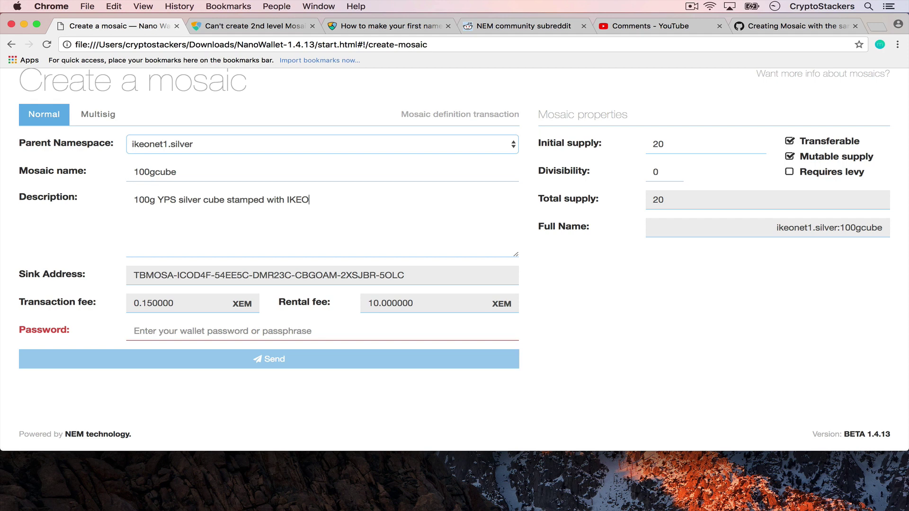
type("keo")
left_click(344, 329)
type("*******")
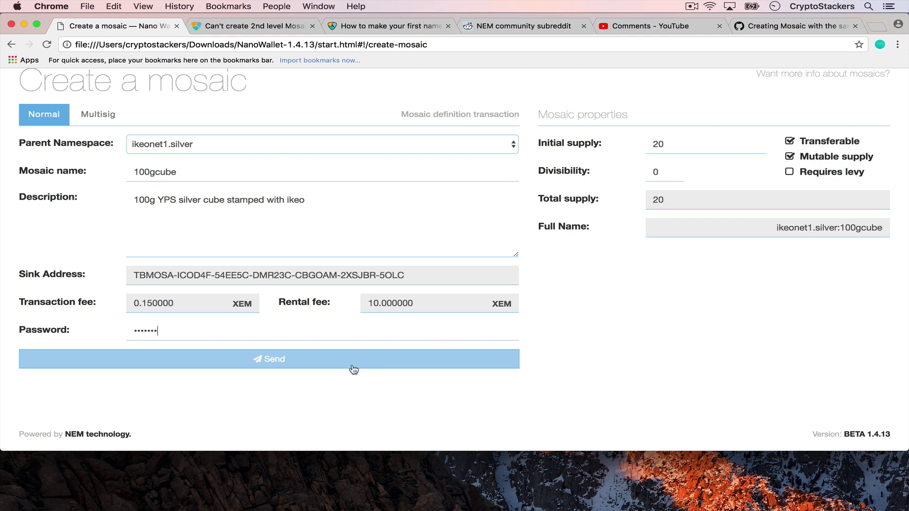
left_click(284, 362)
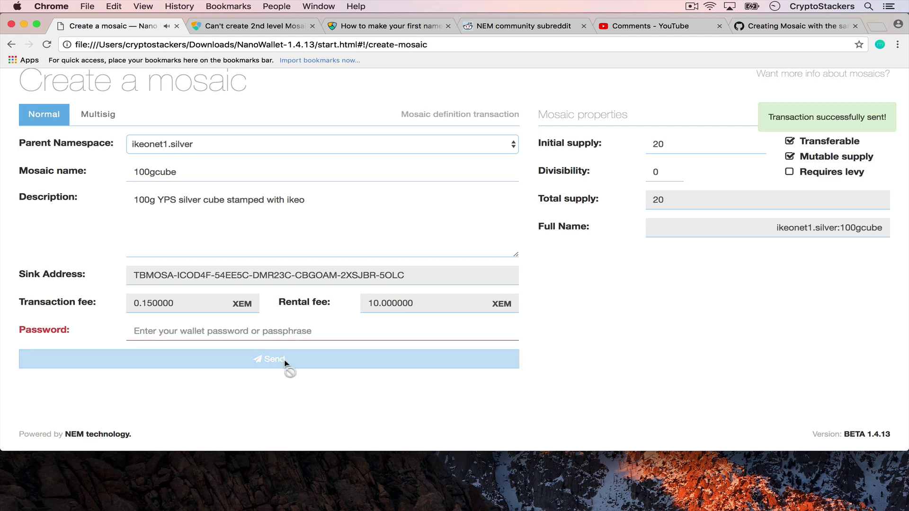
scroll(285, 363, "up", 2)
left_click(123, 82)
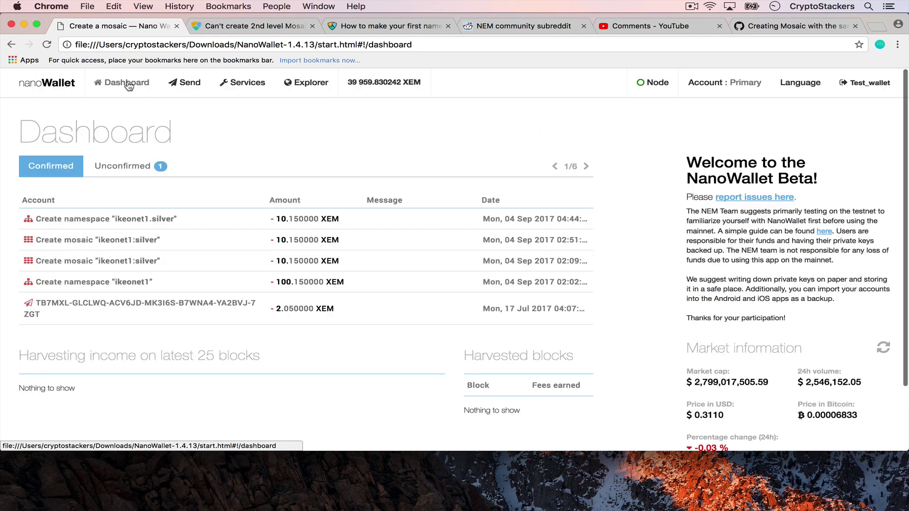
Start a new mosaic definition from Services and set its initial supply to 50.
left_click(256, 84)
scroll(323, 207, "down", 3)
left_click(286, 334)
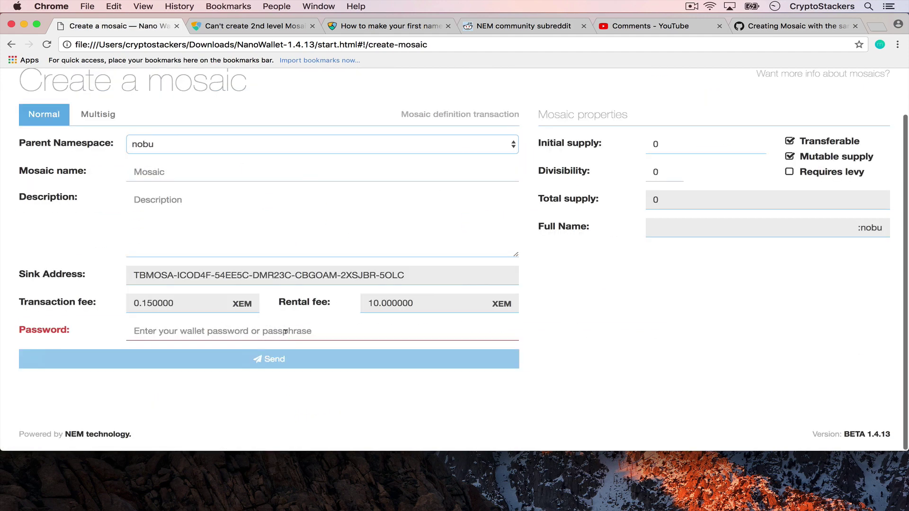
left_click(654, 144)
type("5")
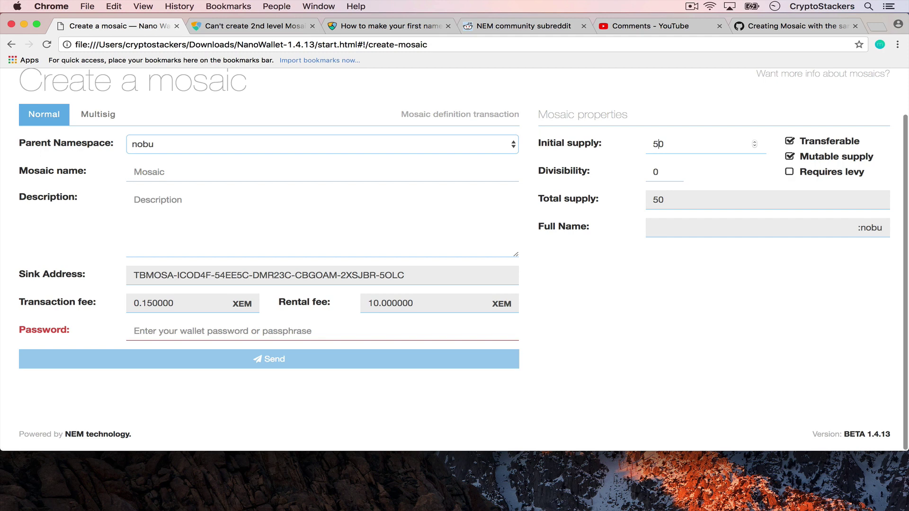
Name the mosaic 2ozcube under ikeonet1.silver, described '2 oz YPS silver cube .999'.
left_click(292, 145)
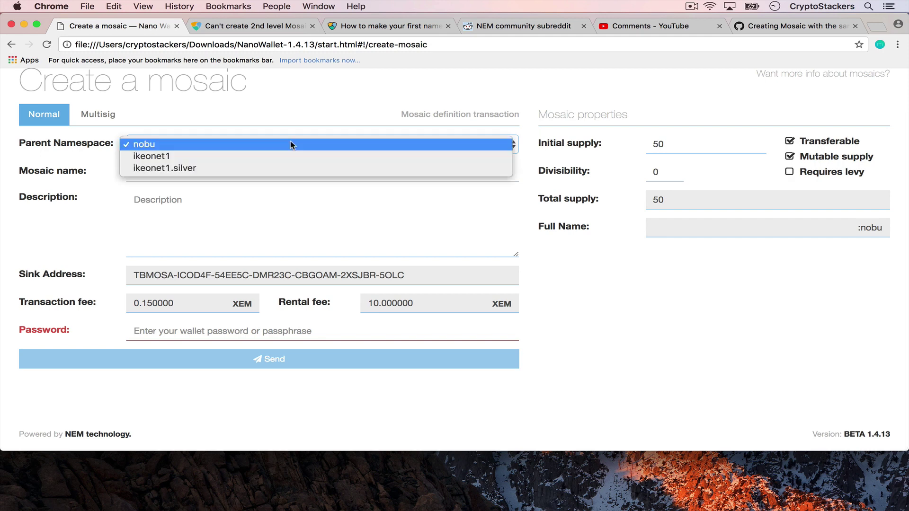
left_click(287, 168)
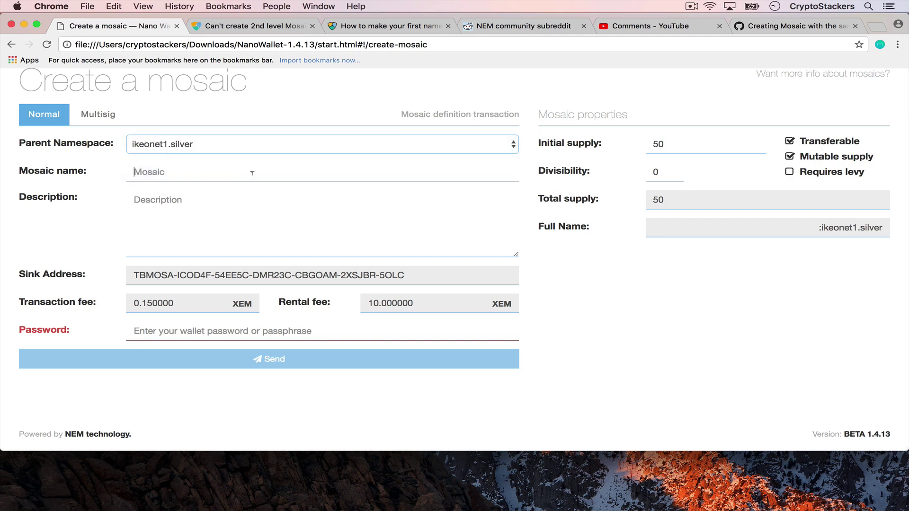
type("2oz")
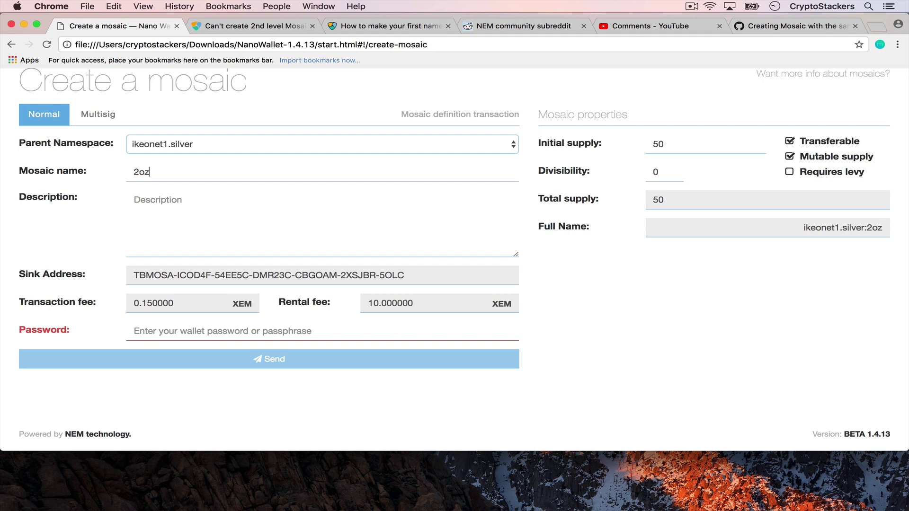
type("cube")
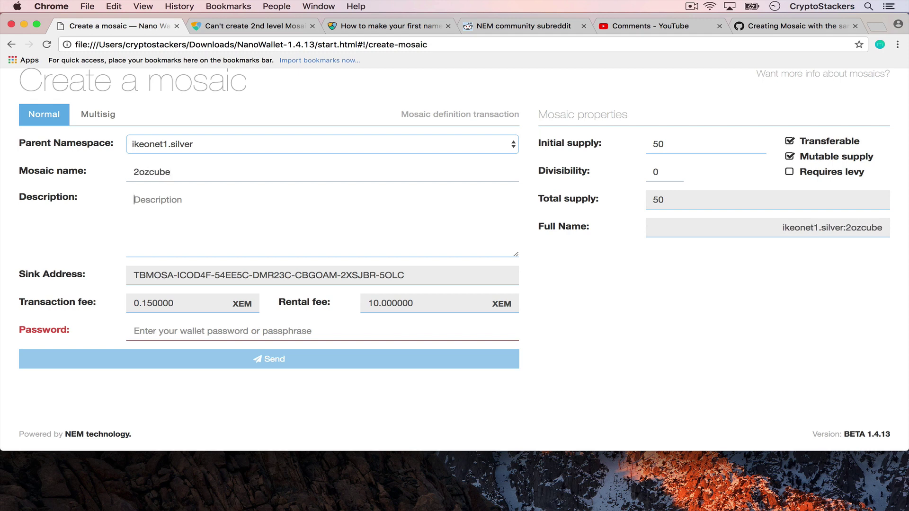
type("2 oz YPS silver cube .999 fin")
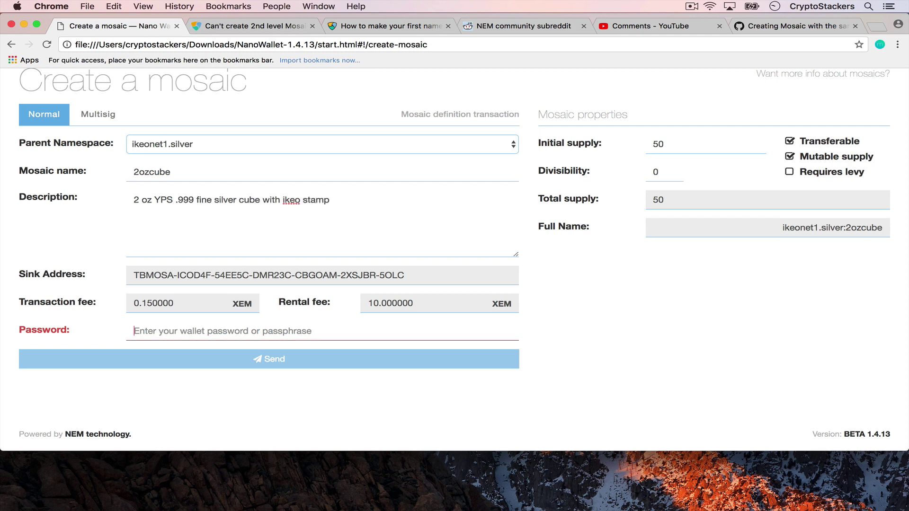
left_click(322, 330)
Submit the 2ozcube definition with the wallet password and expand its Dashboard creation record.
type("••••••")
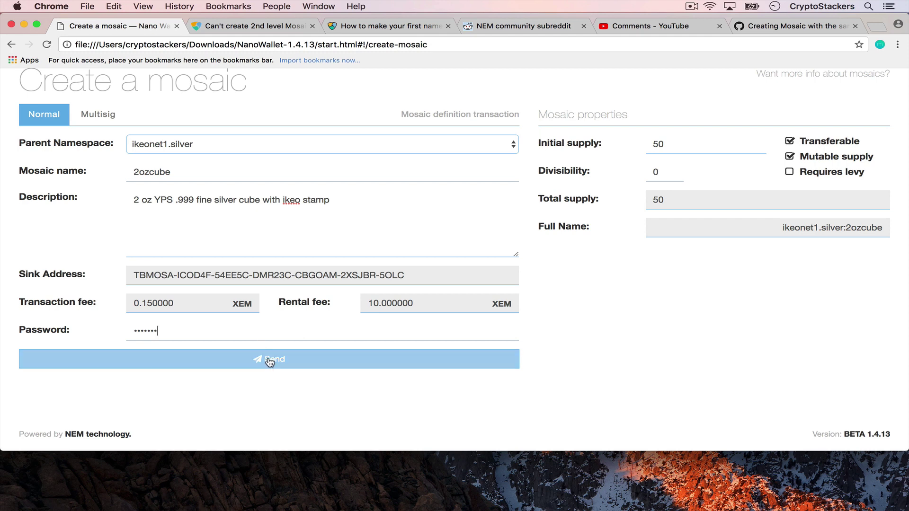
left_click(273, 364)
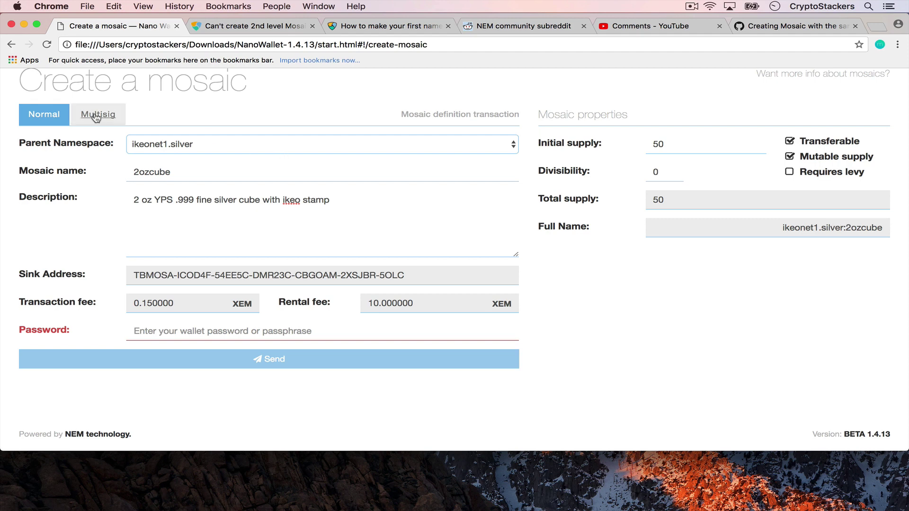
scroll(94, 116, "up", 1)
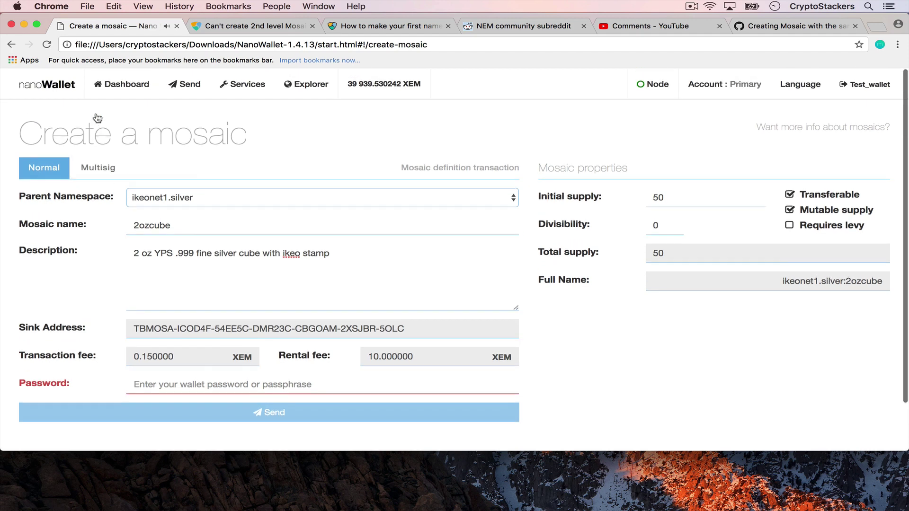
left_click(107, 86)
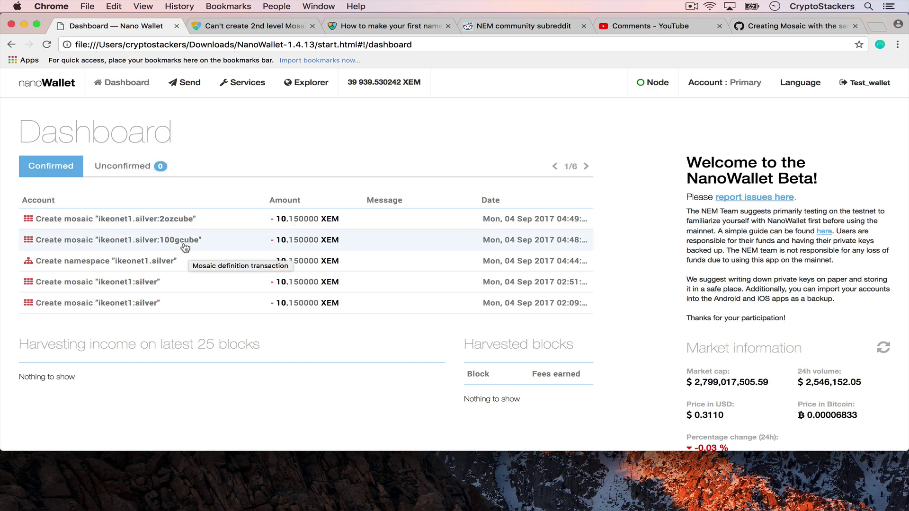
left_click(170, 224)
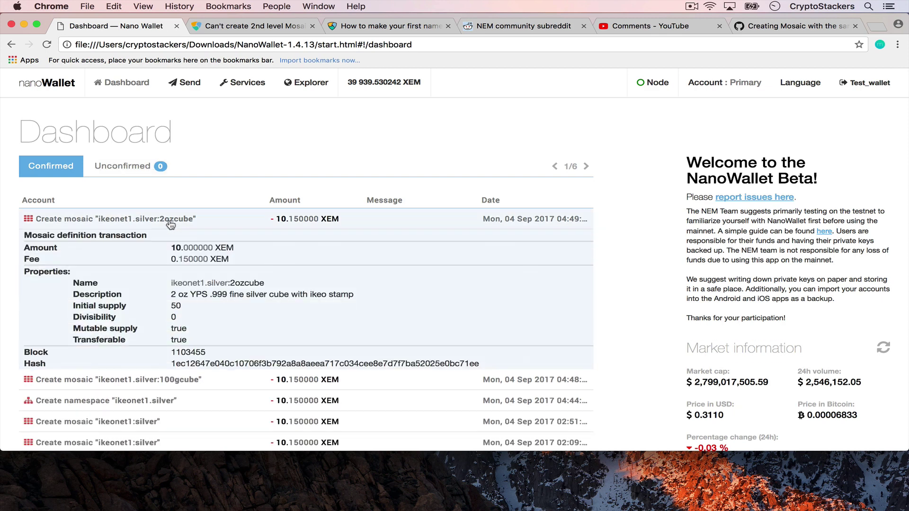
Address a transfer to the pasted recipient carrying 1 ikeonet1.silver:2ozcube instead of nem:xem.
left_click(190, 85)
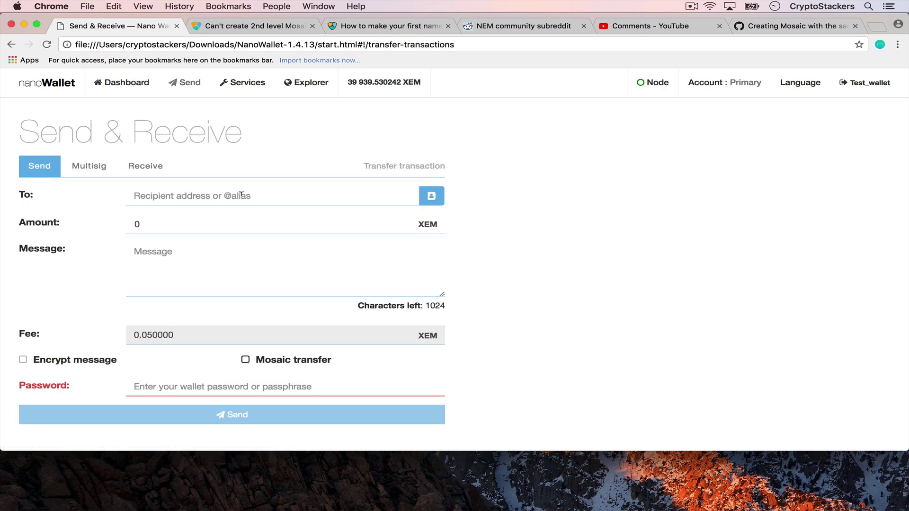
type("TB7MXL-GLCLWQ-ACV6JD-MK3I6S-B7WNA4-YA2BVJ-7ZGT")
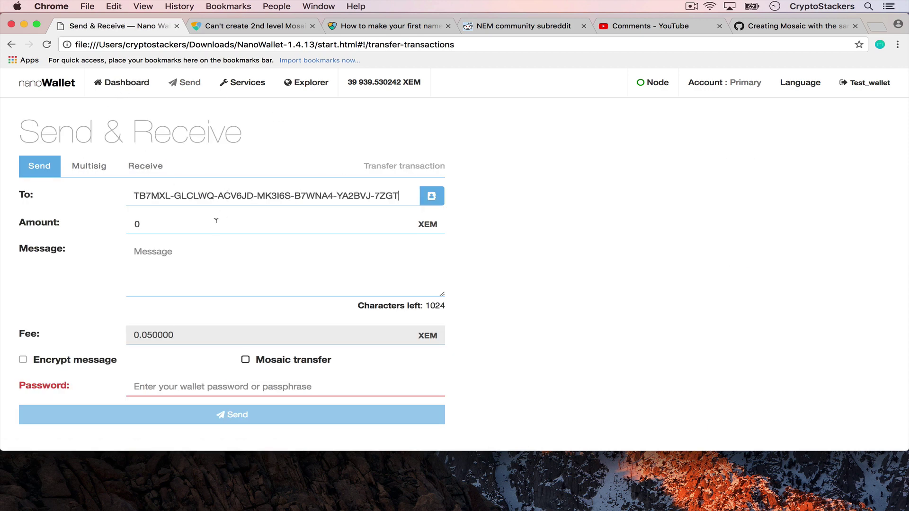
left_click(246, 360)
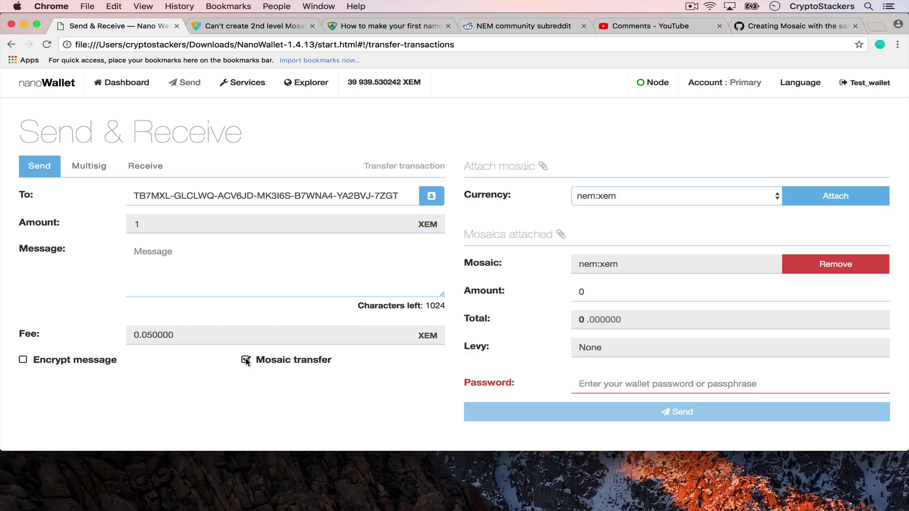
left_click(660, 195)
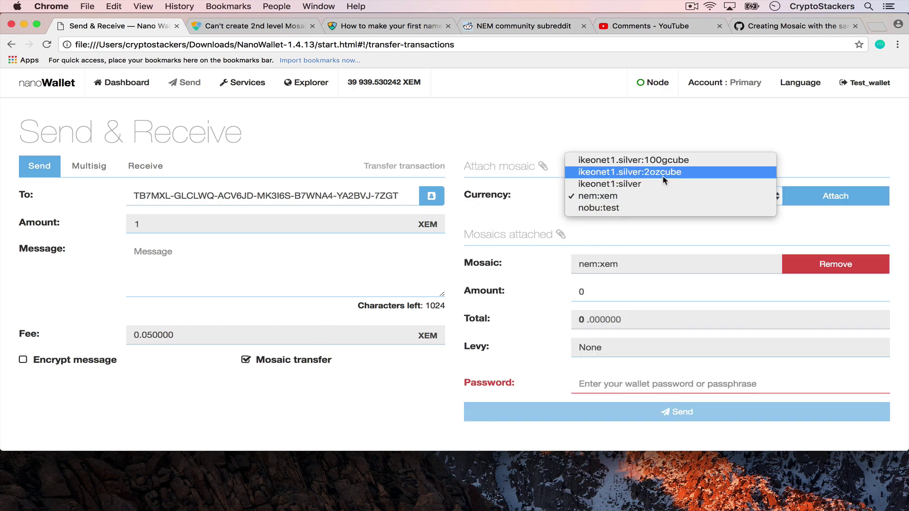
left_click(666, 172)
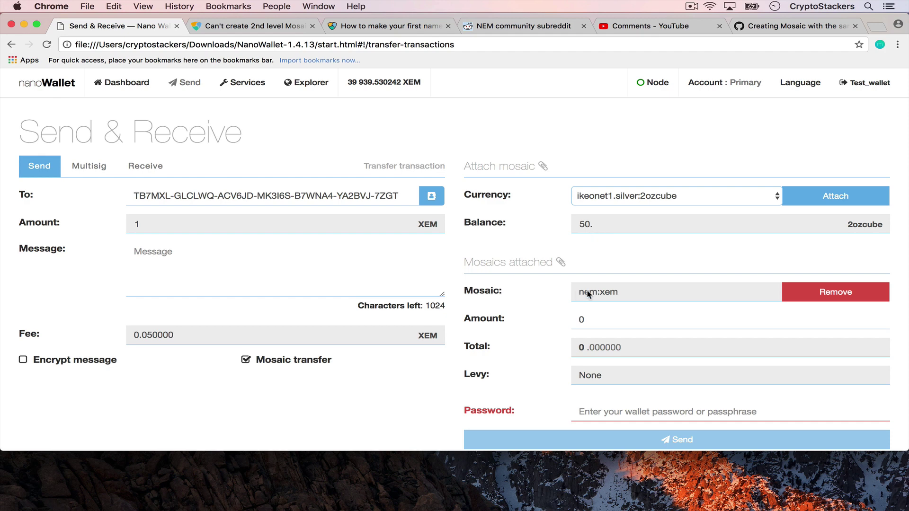
left_click(800, 292)
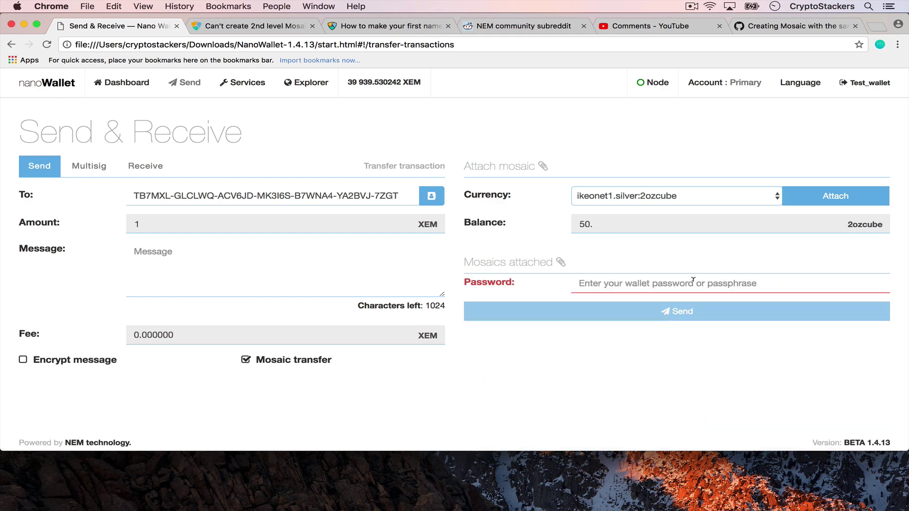
left_click(804, 205)
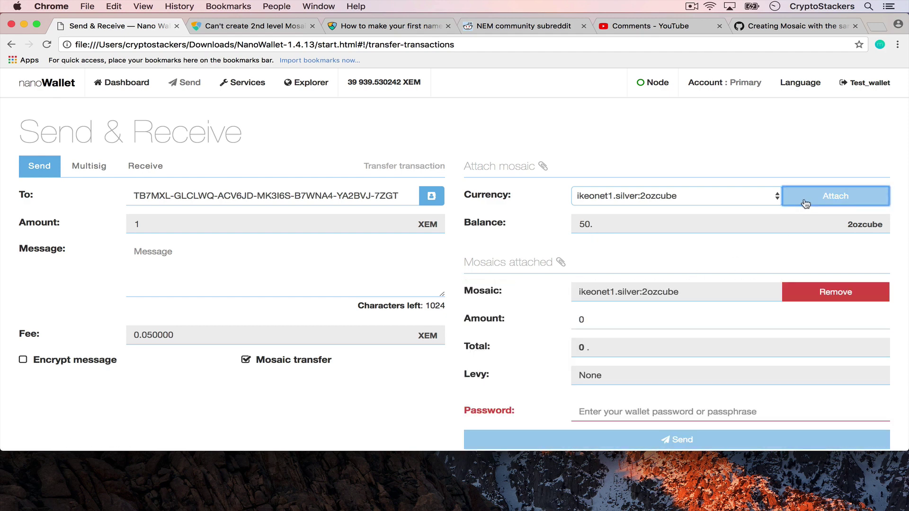
left_click(605, 320)
key("BackSpace")
type("1")
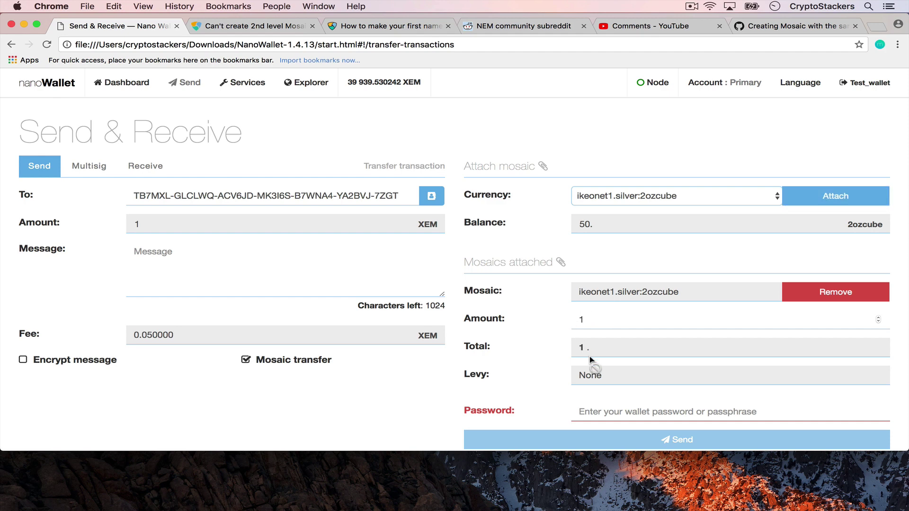
left_click(592, 368)
Add the message '1 2 oz cube serial #50', send with the password, and return to Dashboard.
type("1")
key("BackSpace")
type("1 2")
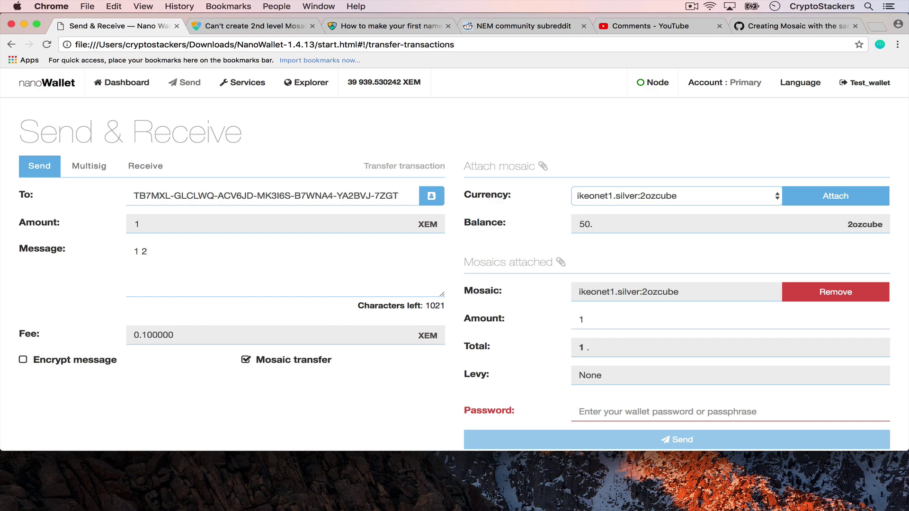
type(" oz cube serial # 50")
key("BackSpace")
key("BackSpace")
key("BackSpace")
type("50")
scroll(394, 446, "down", 3)
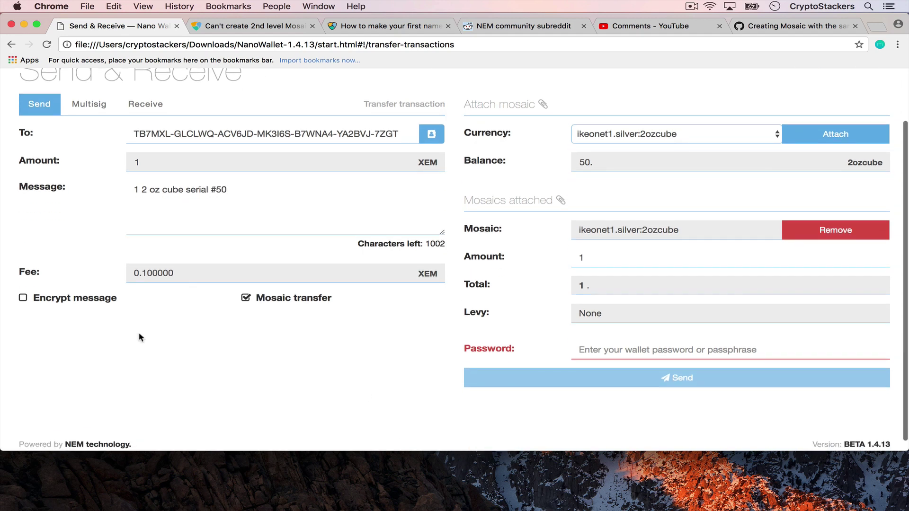
left_click(611, 345)
type("•••")
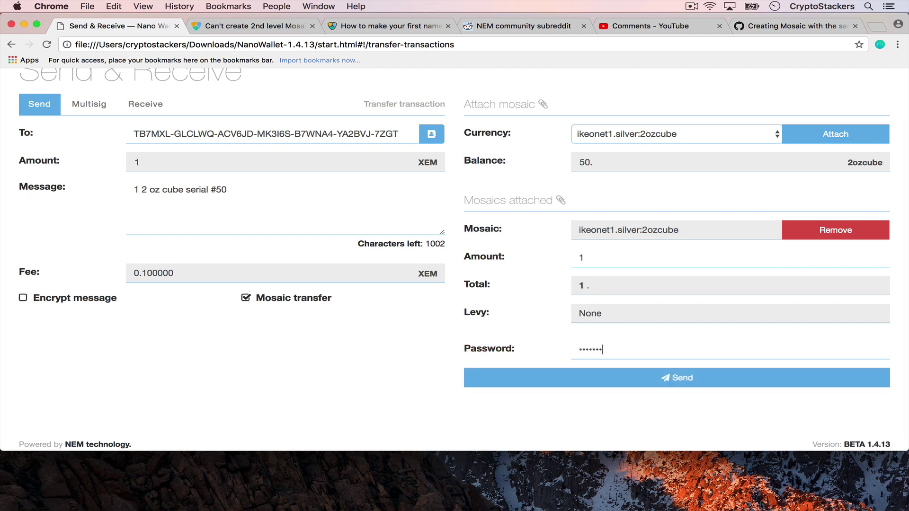
left_click(673, 378)
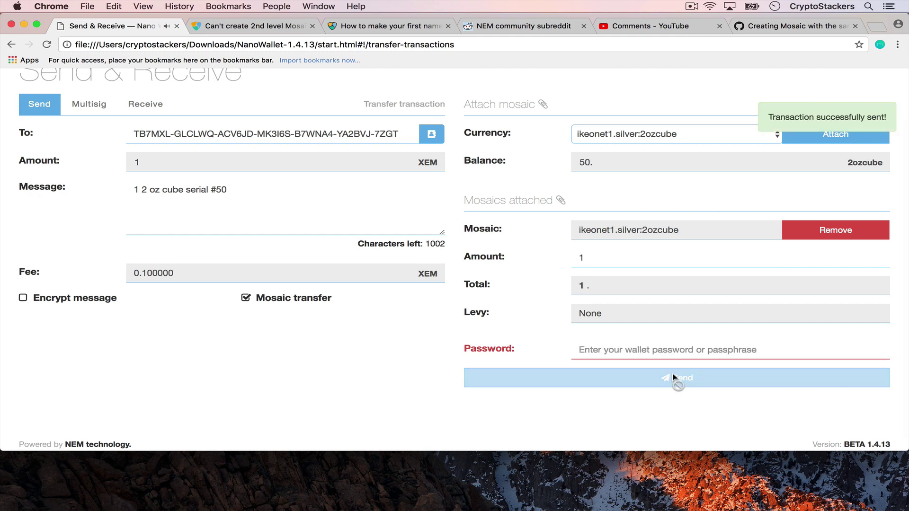
scroll(186, 157, "up", 3)
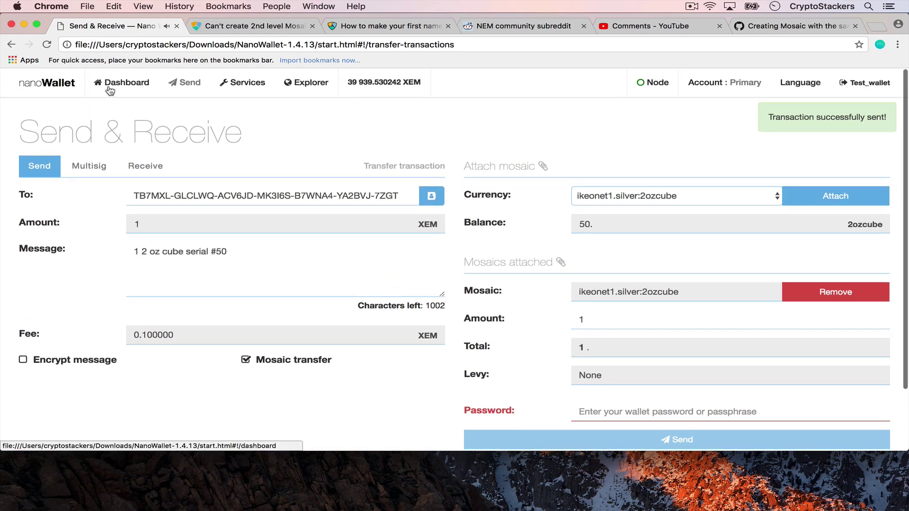
left_click(113, 86)
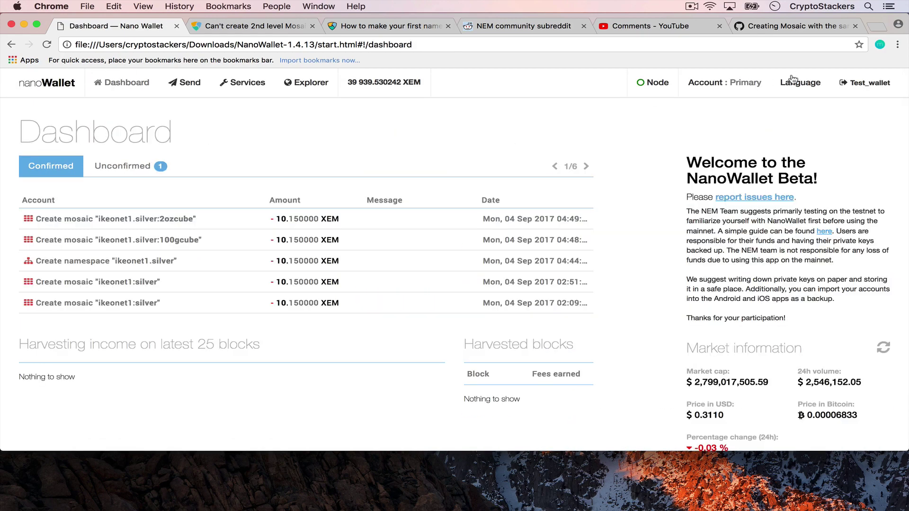
In a new browser tab, sign in to escrow_wallet with its password.
left_click(876, 27)
type("file:///Users/cryptostackers/Downloads/NanoWallet-1.4.13")
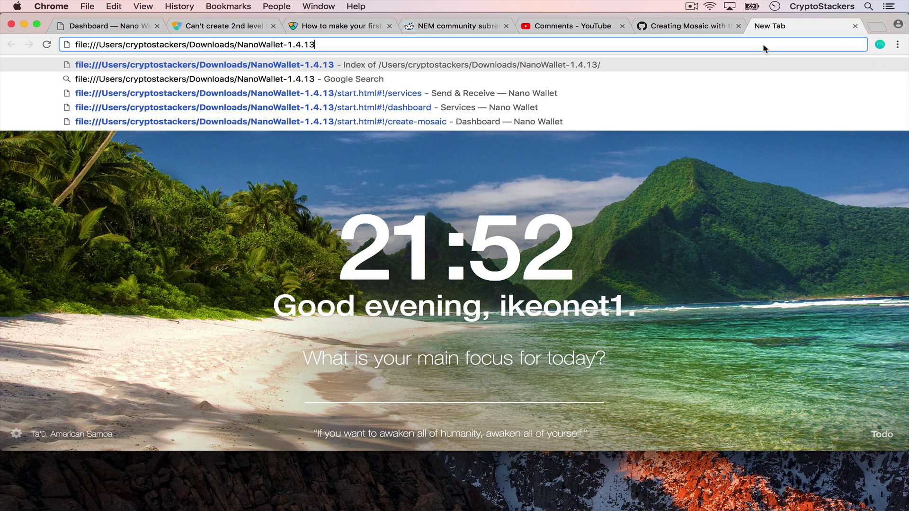
key("Return")
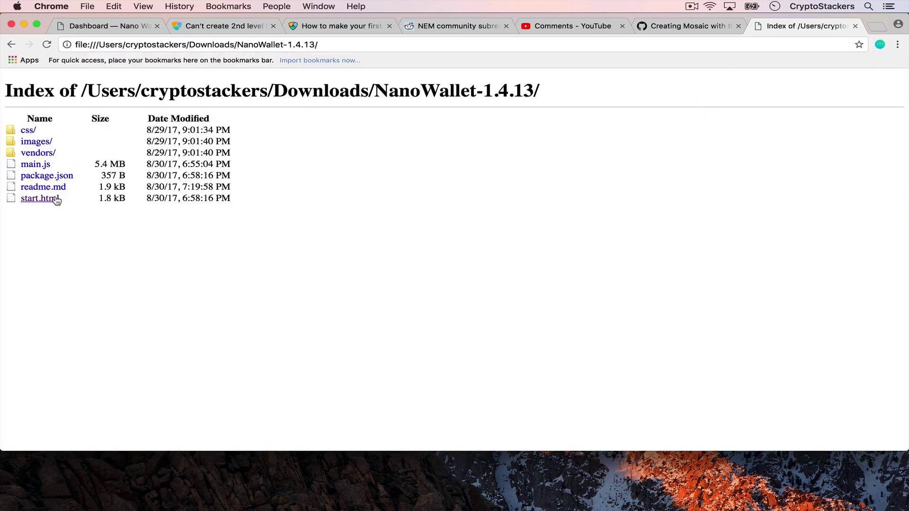
left_click(47, 198)
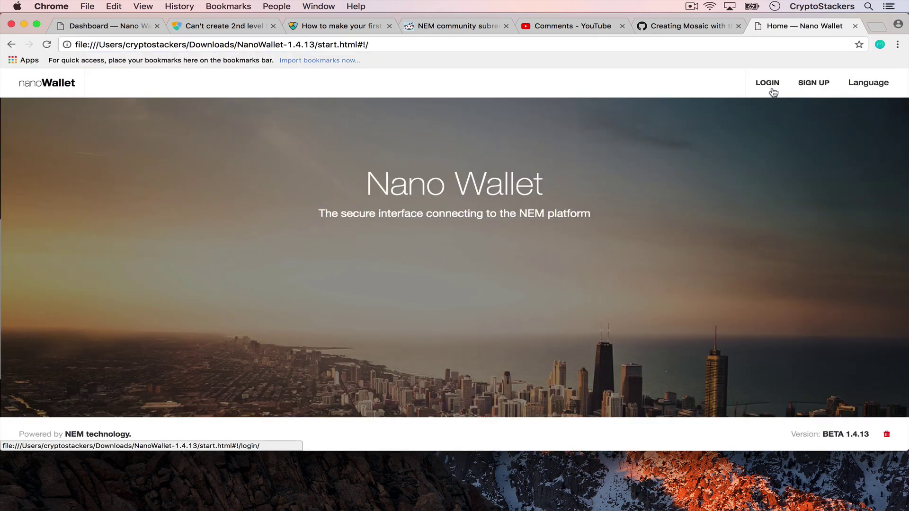
left_click(775, 93)
left_click(557, 229)
left_click(538, 288)
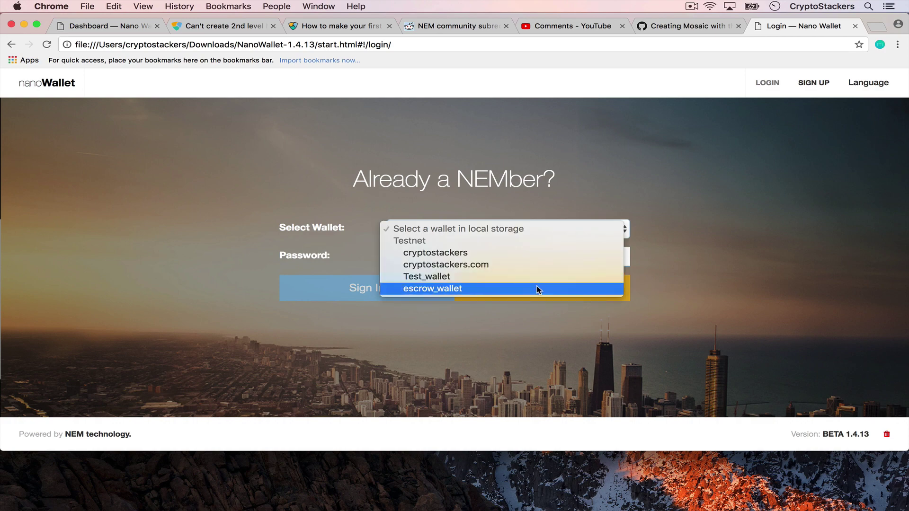
key("Tab")
type("a•••••")
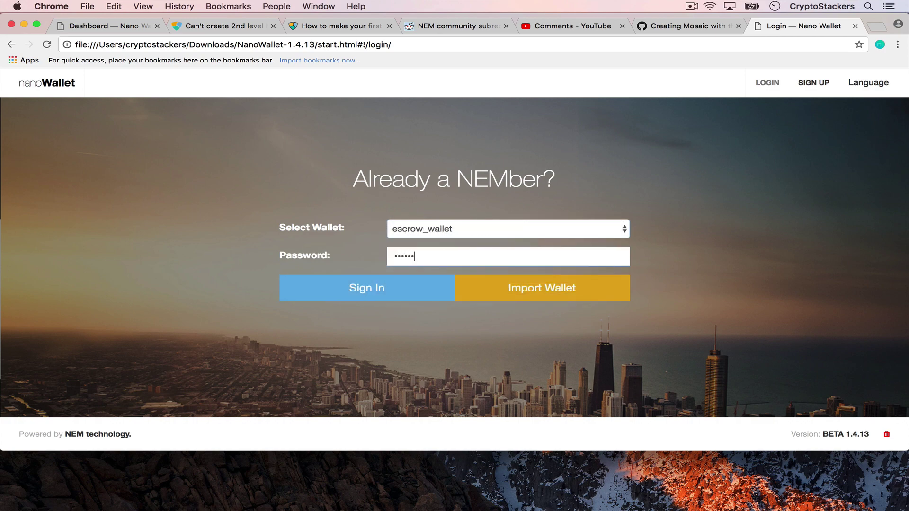
left_click(374, 290)
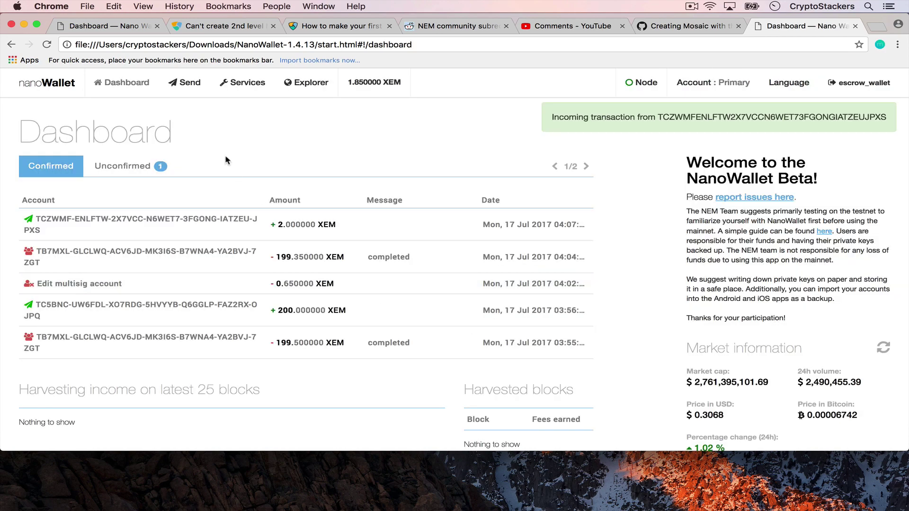
Expand the escrow wallet's received 2ozcube transfer and highlight its amount of 1.
left_click(88, 23)
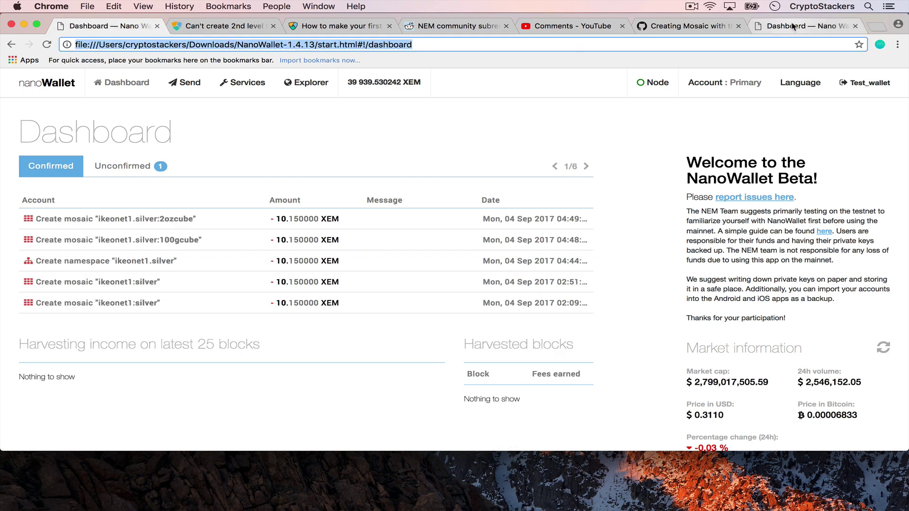
left_click(772, 32)
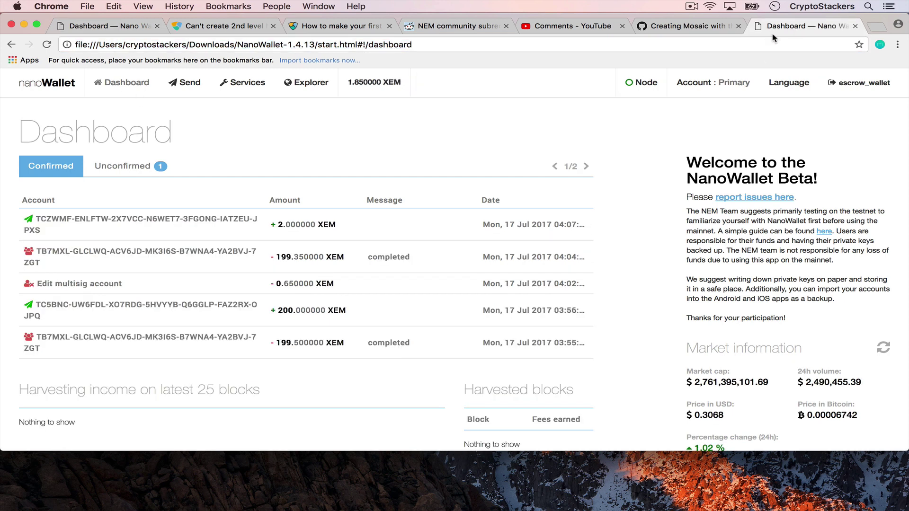
left_click(217, 221)
left_click(218, 221)
left_click(157, 167)
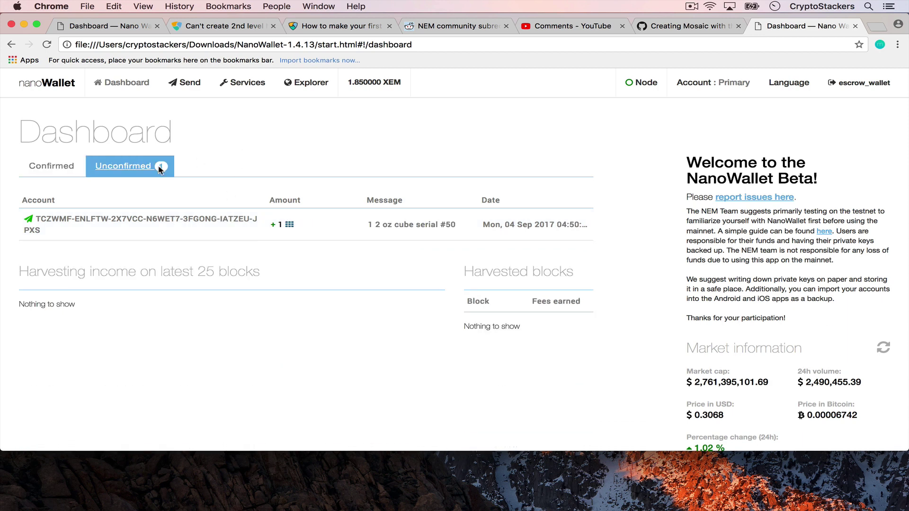
left_click(180, 225)
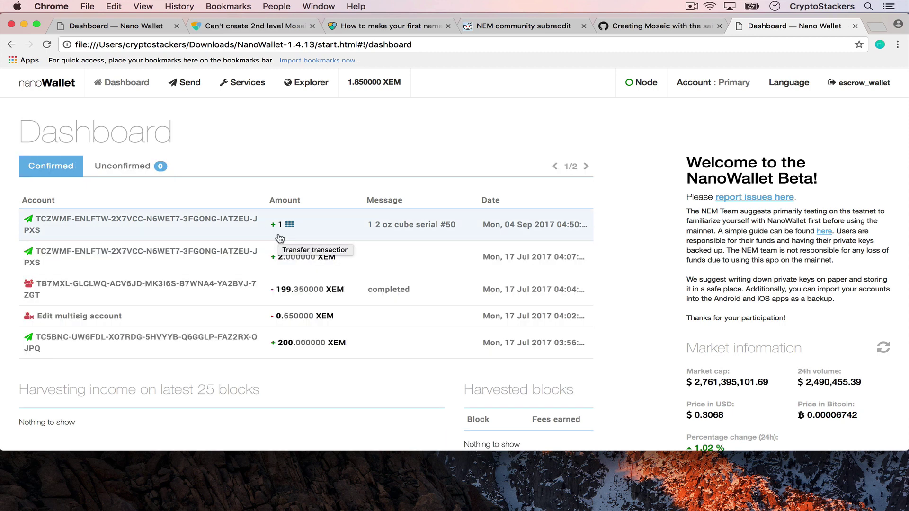
left_click(173, 234)
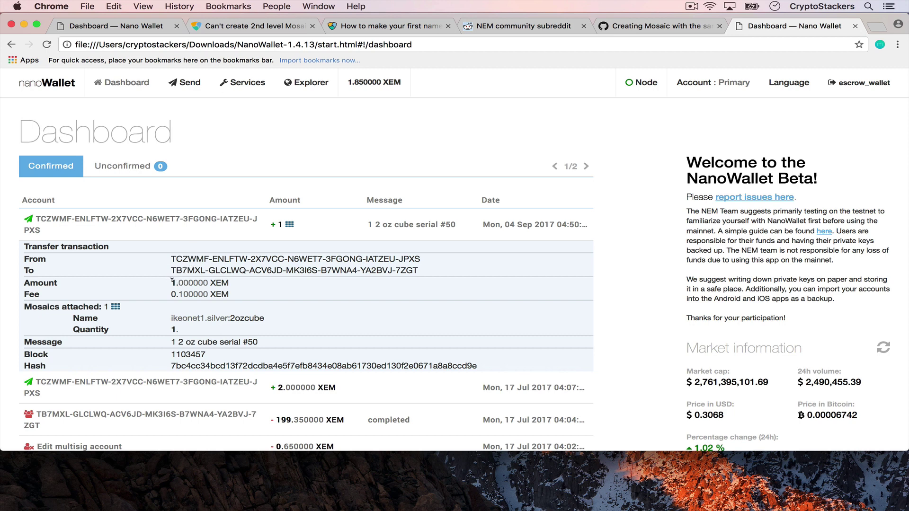
left_click_drag(172, 280, 179, 277)
Look up the escrow address in the explorer's account search, review its transactions, then open Send & Receive.
left_click(328, 124)
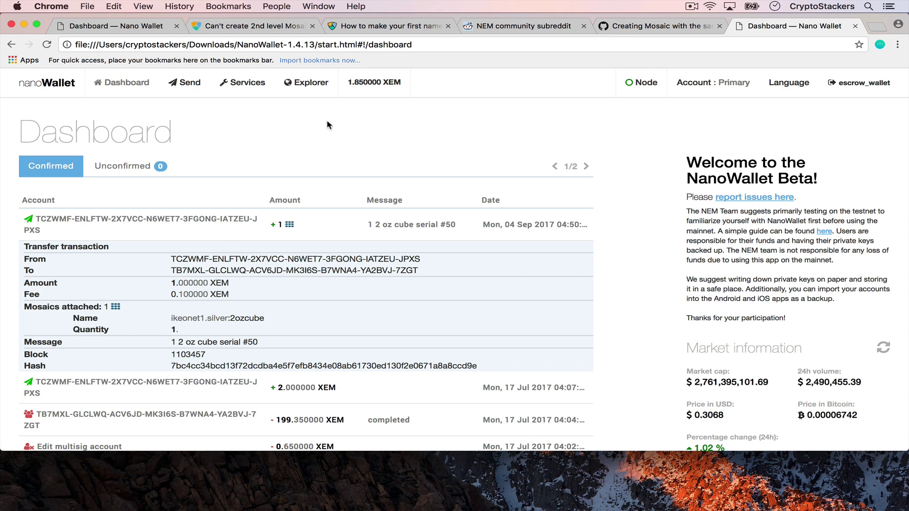
left_click(315, 93)
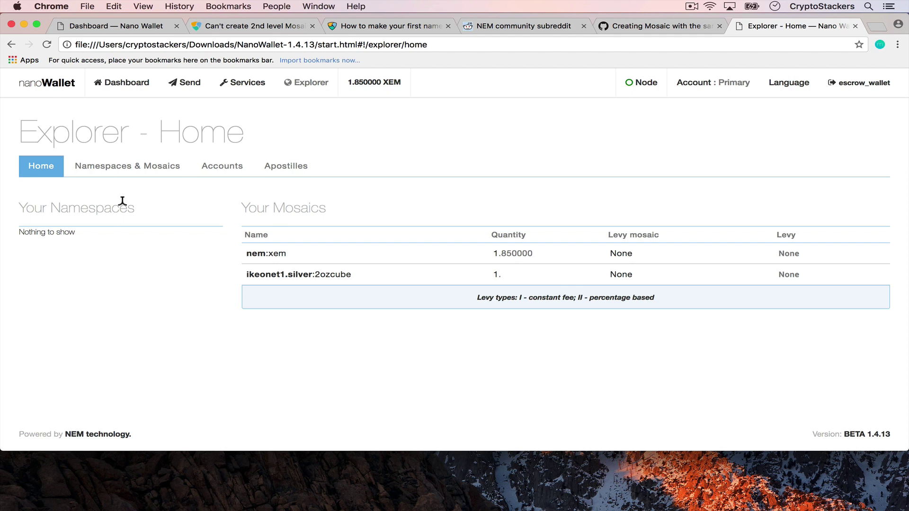
left_click(217, 171)
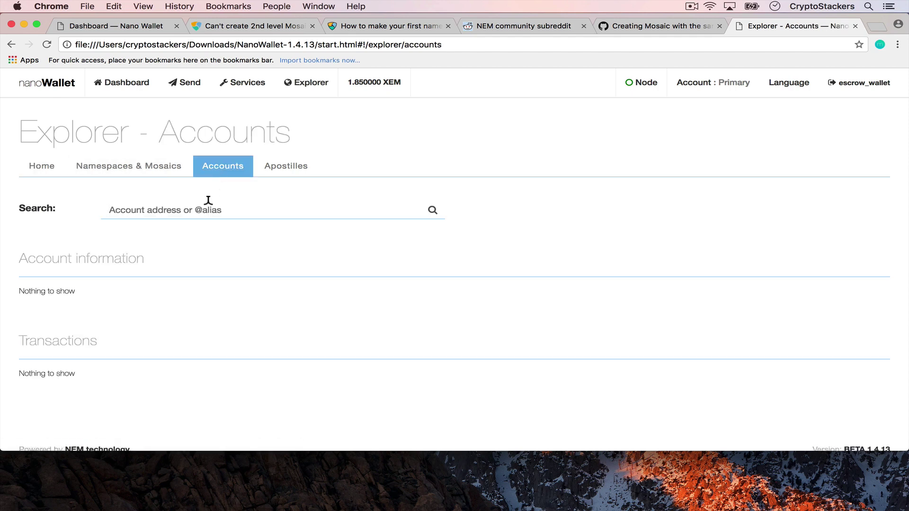
type("TB7MXL-GLCLWQ-ACV6JD-MK3I6S-B7WNA4-YA2BVJ-7ZGT")
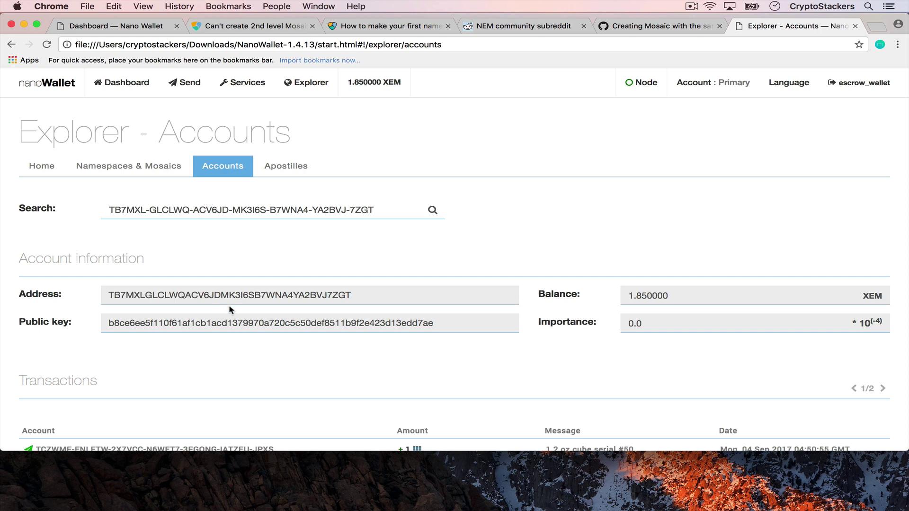
scroll(231, 310, "down", 3)
scroll(98, 350, "down", 1)
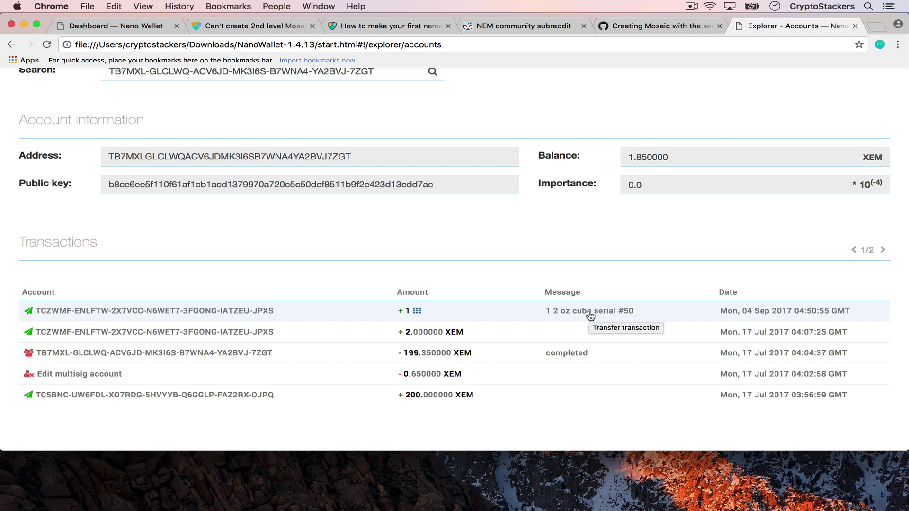
scroll(391, 263, "down", 1)
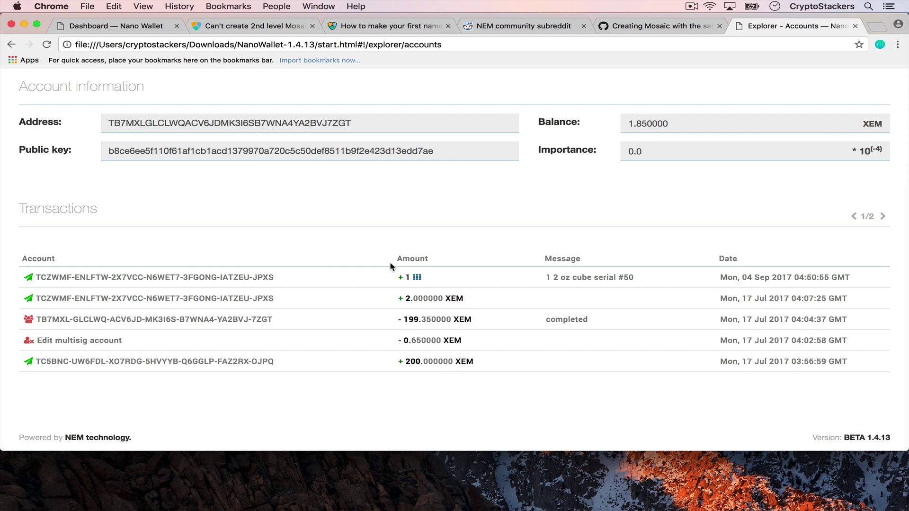
scroll(391, 266, "up", 5)
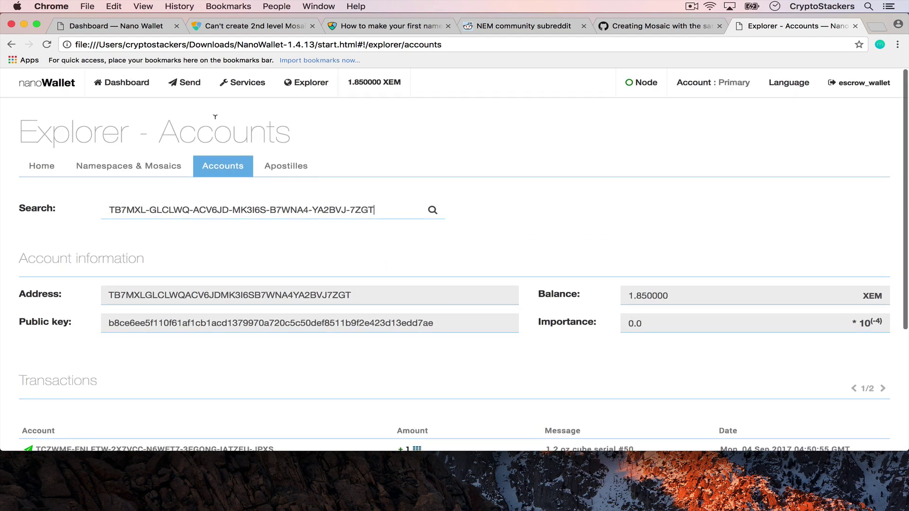
left_click(186, 84)
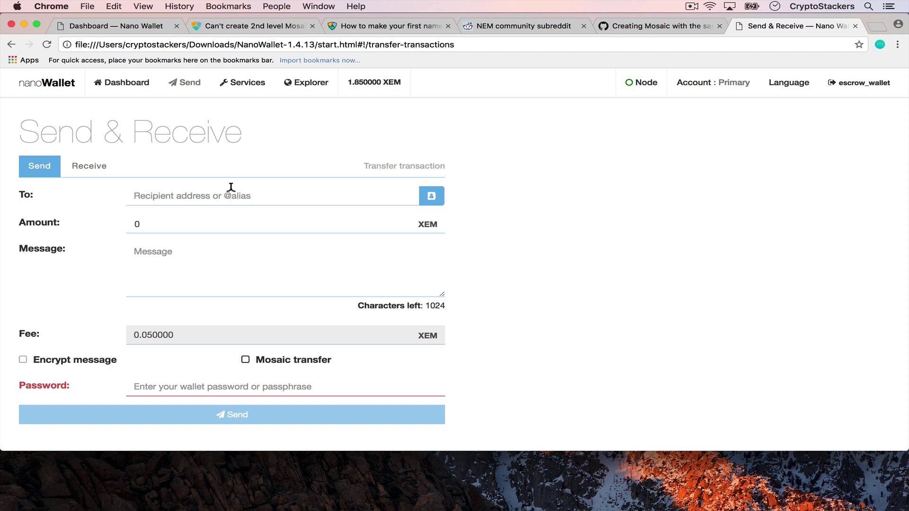
Search the Namespaces & Mosaics explorer for 'ikeon' and select the ikeonet1 namespace.
left_click(9, 45)
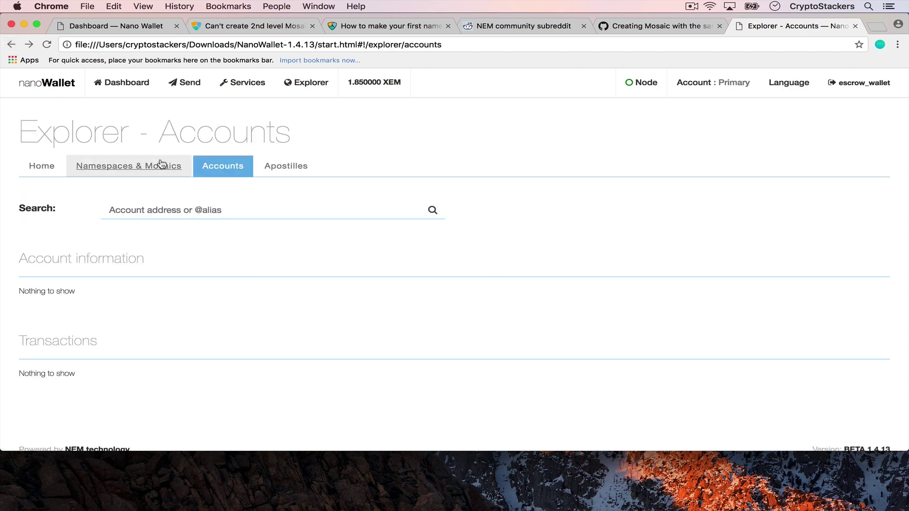
left_click(148, 168)
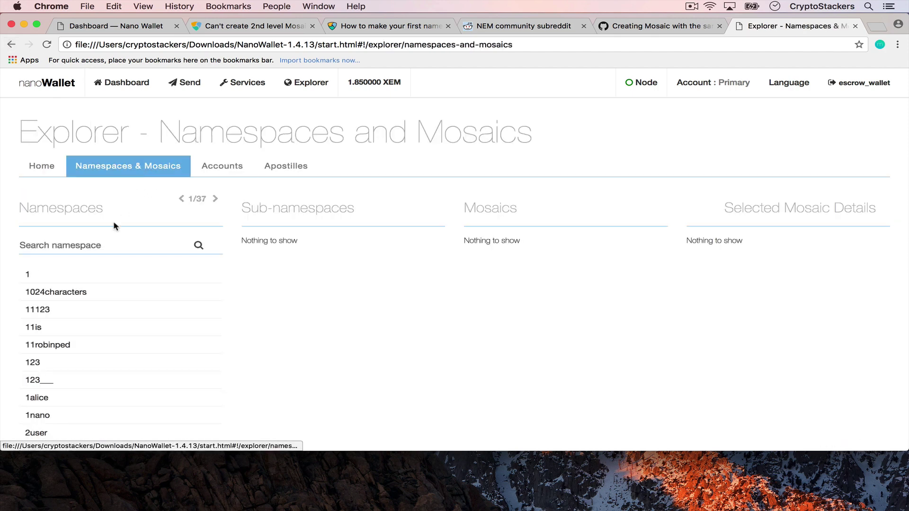
left_click(99, 245)
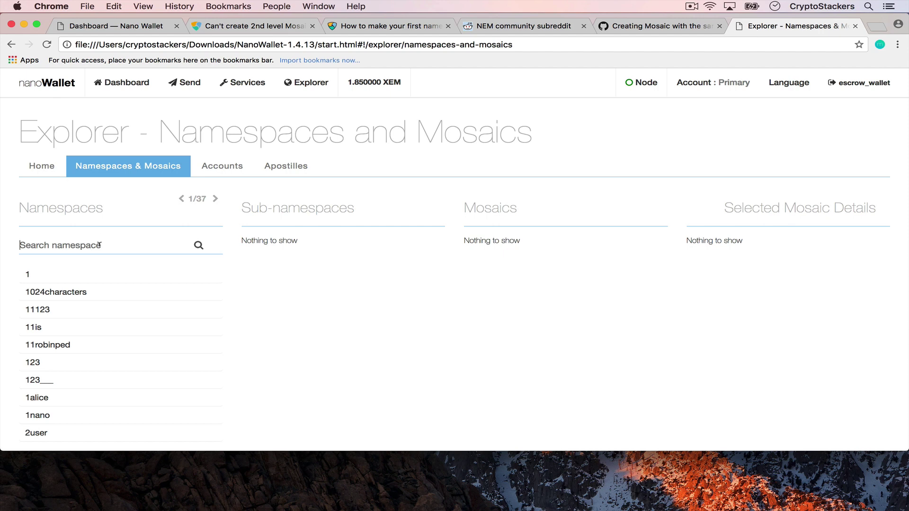
type("ikkd")
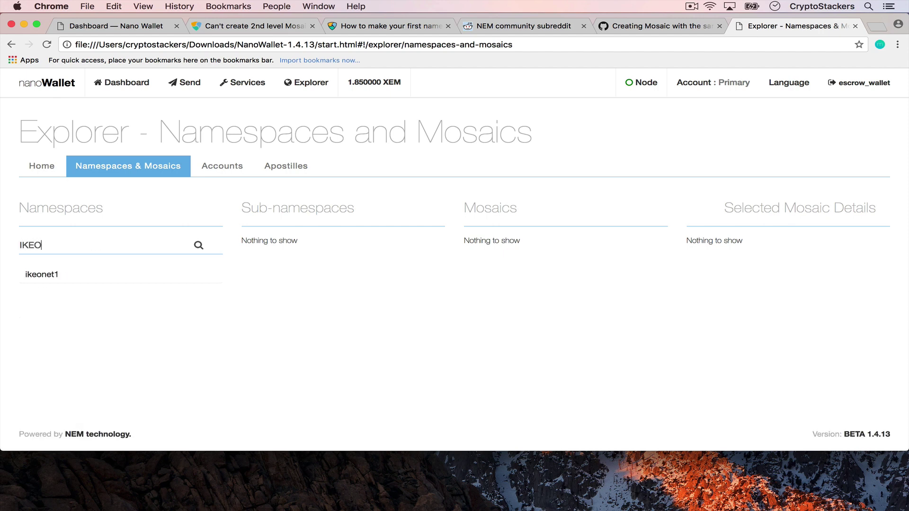
key("BackSpace")
key("BackSpace")
key("BackSpace")
key("BackSpace")
type("ikeon")
left_click(60, 274)
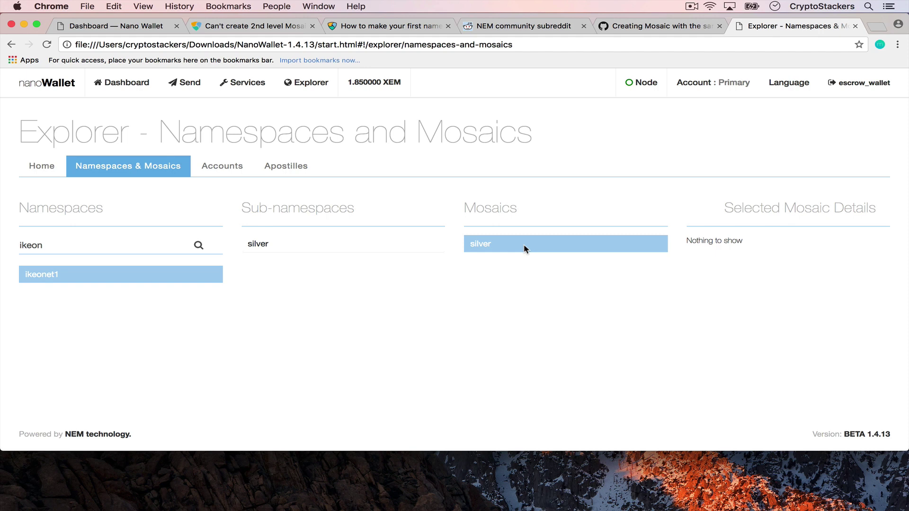
Inspect the ikeonet1:silver and 100gcube mosaic details, then return to the sending wallet's tab.
left_click(353, 250)
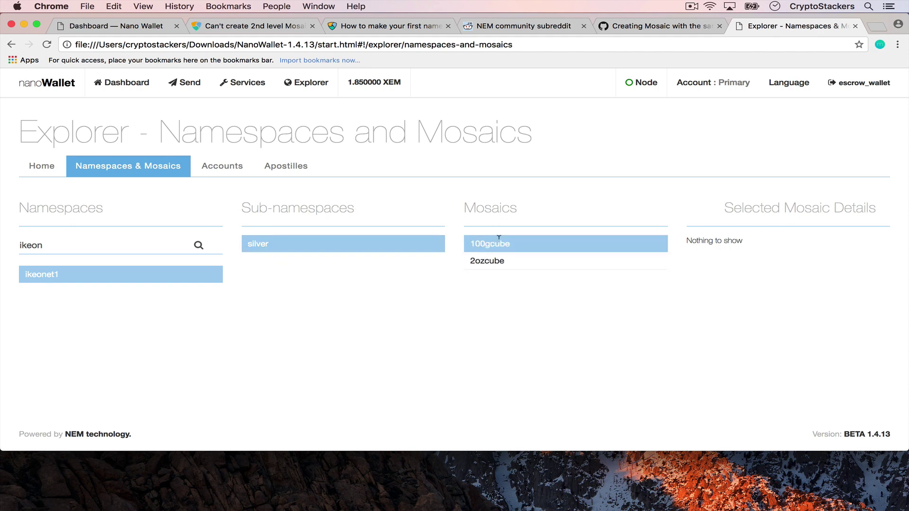
left_click(166, 278)
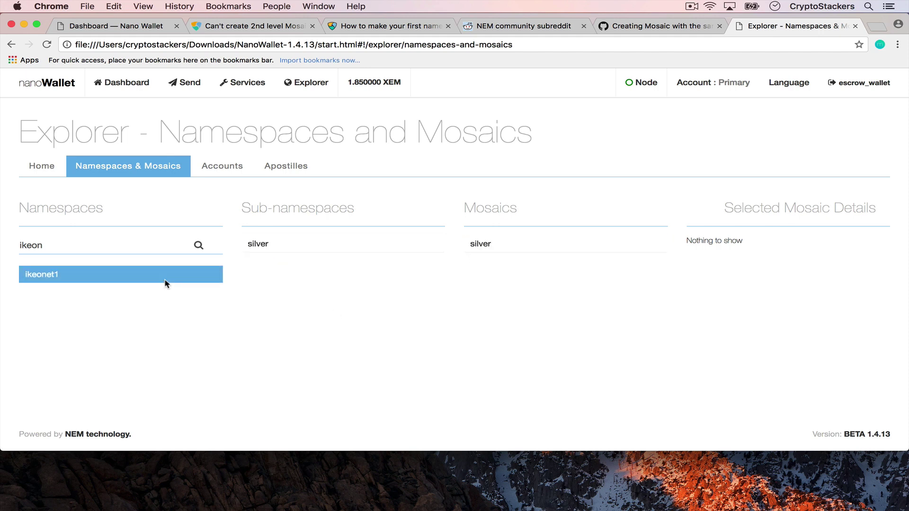
left_click(483, 242)
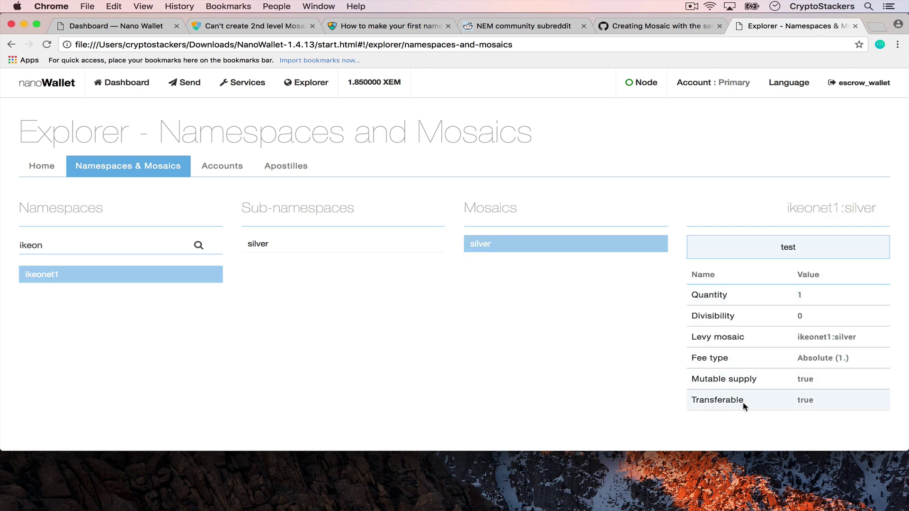
scroll(754, 284, "down", 2)
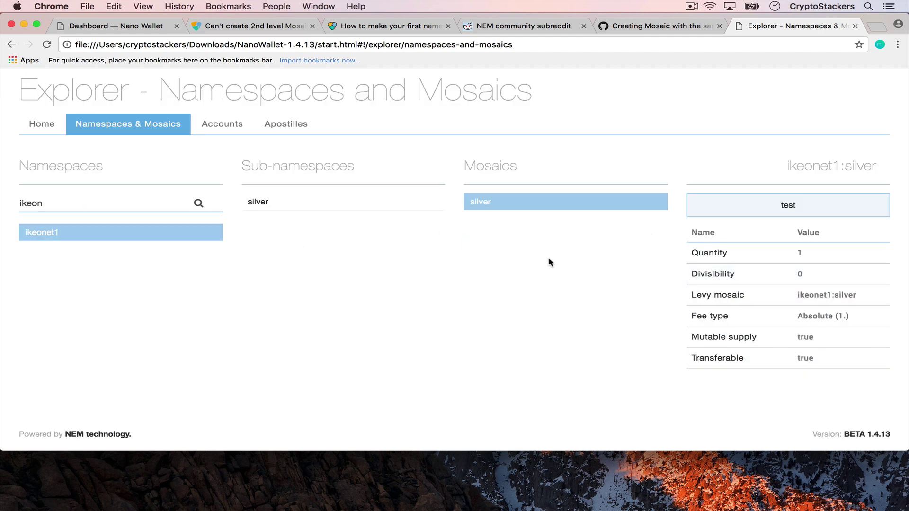
left_click(327, 202)
scroll(327, 204, "up", 2)
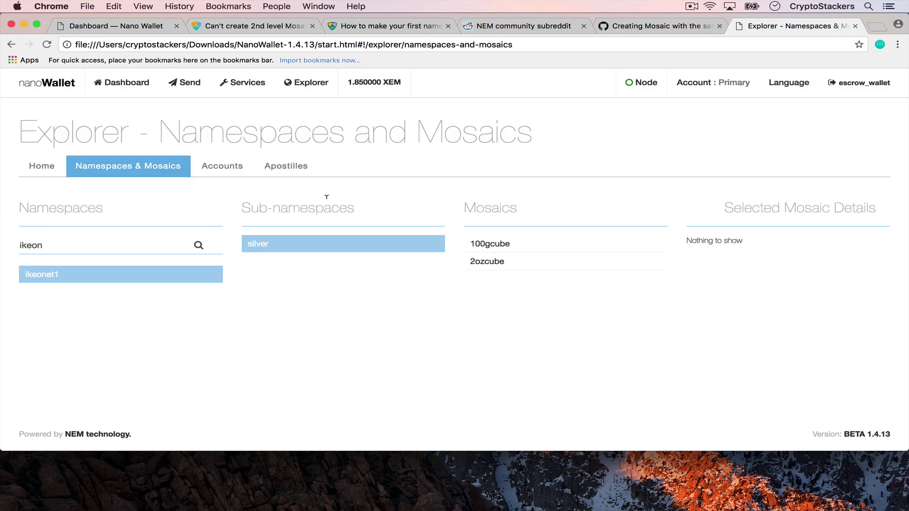
left_click(504, 235)
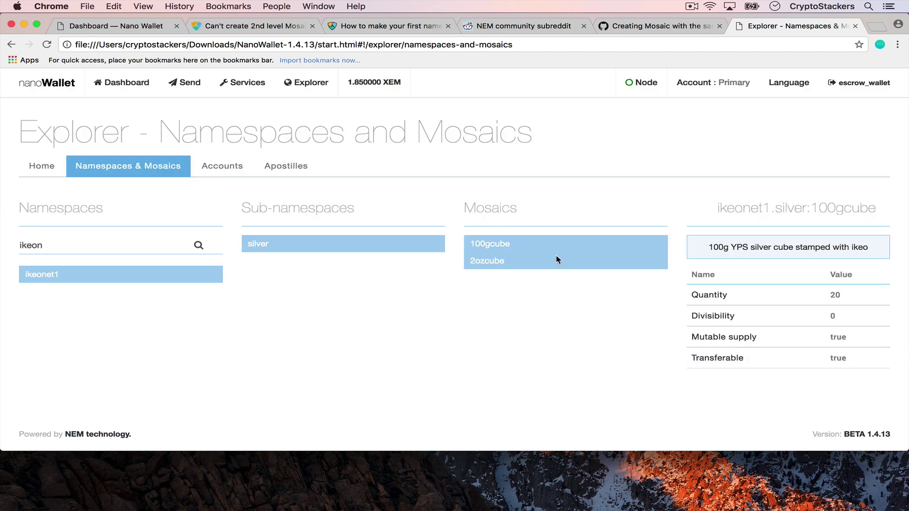
key("super+1")
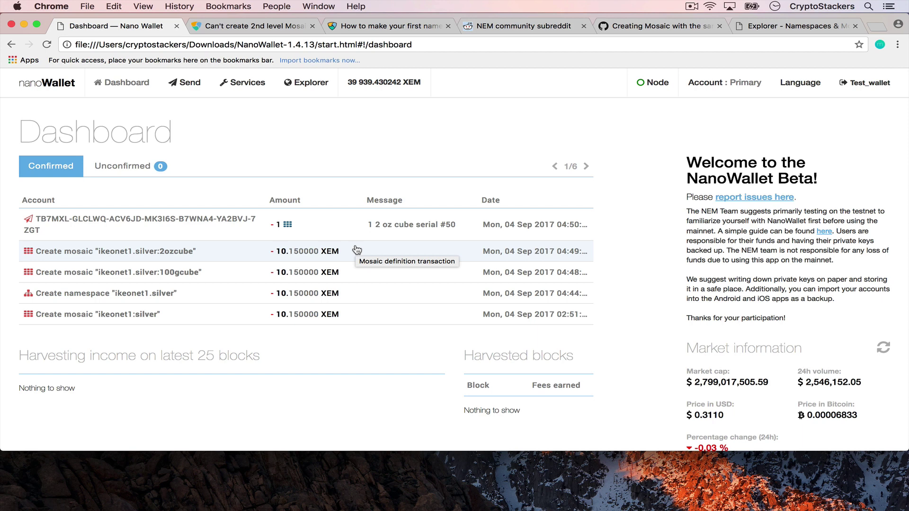
Browse the Services page's namespace, mosaic, Apostille and harvesting options.
left_click(248, 84)
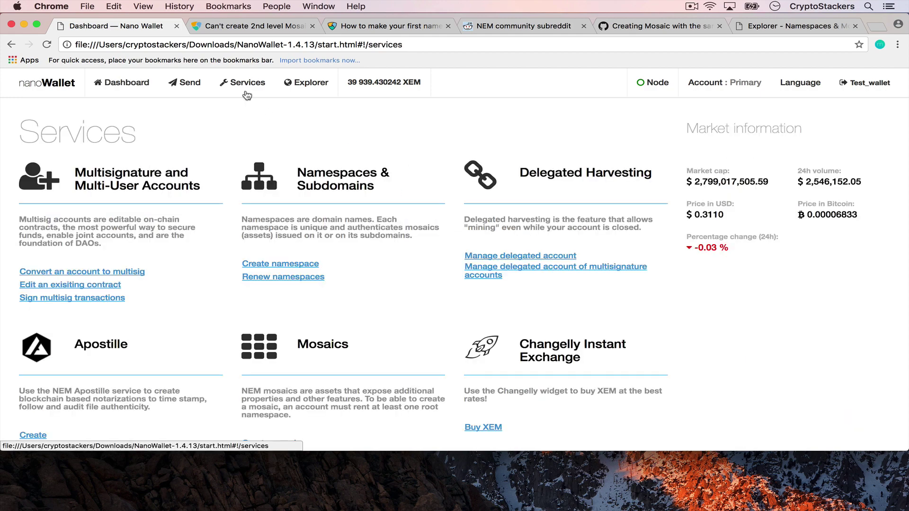
scroll(231, 220, "down", 3)
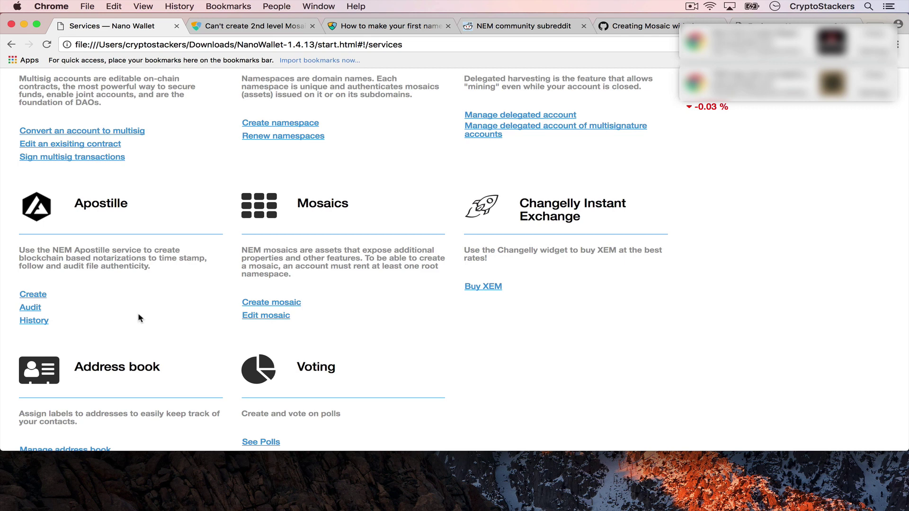
scroll(489, 243, "up", 3)
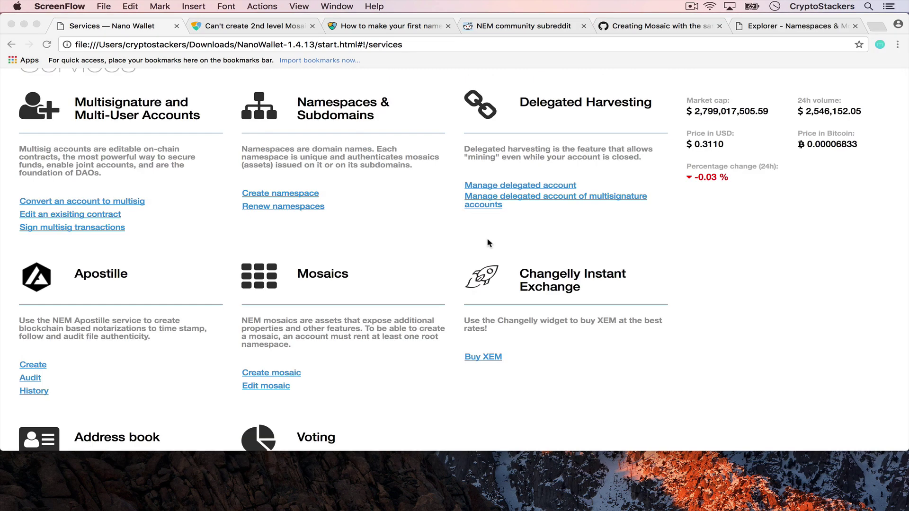